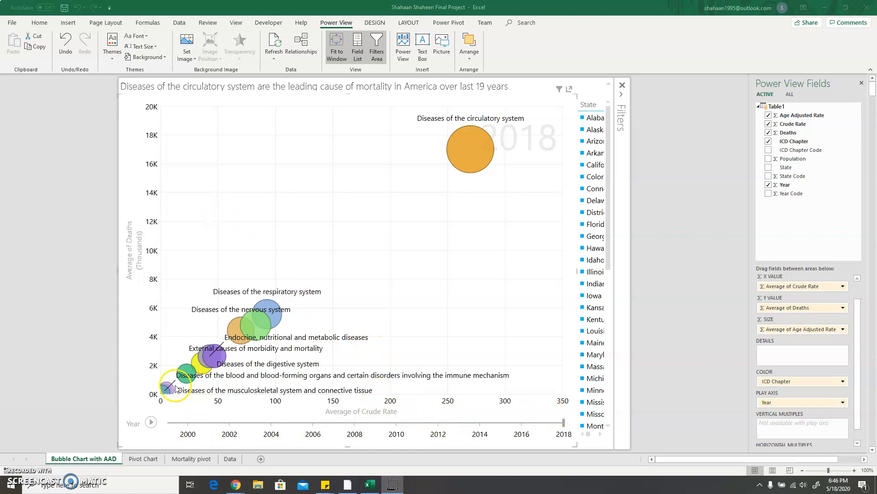
Step: Play the bubble chart's animation over the years and filter the chart to the state Alabama
{"action": "left_click", "coordinate": [152, 423]}
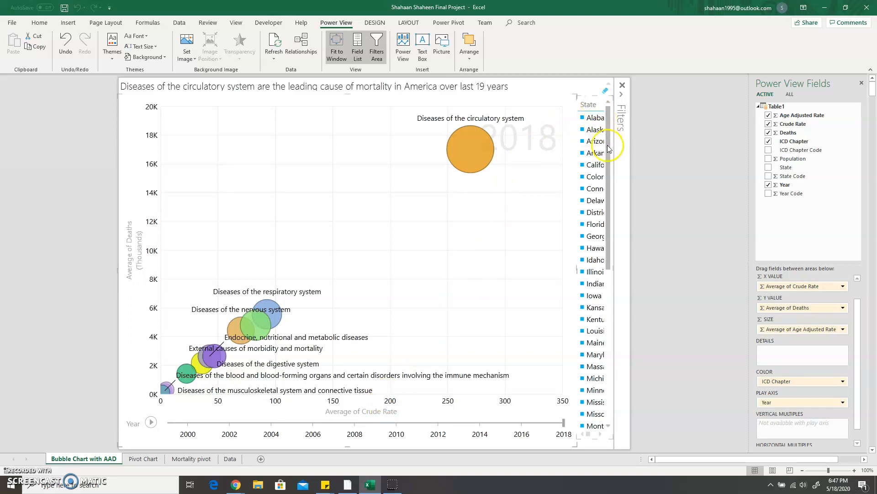
{"action": "left_click", "coordinate": [595, 118]}
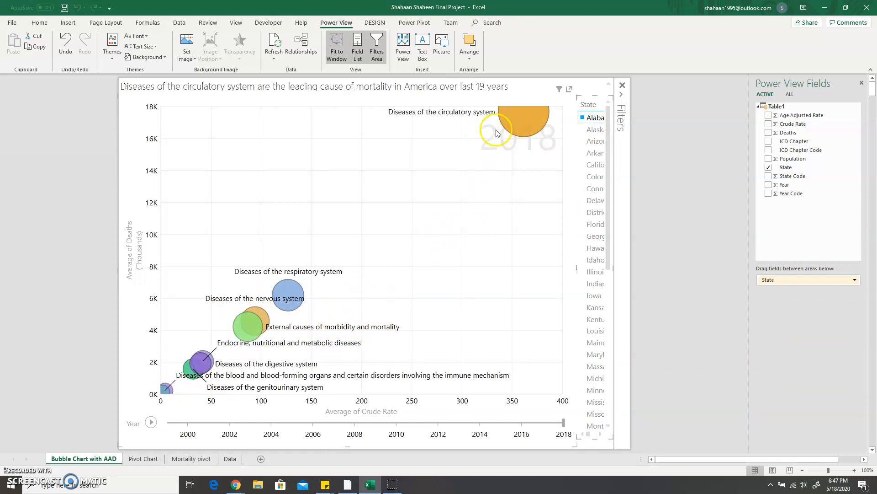
{"action": "mouse_move", "coordinate": [507, 123]}
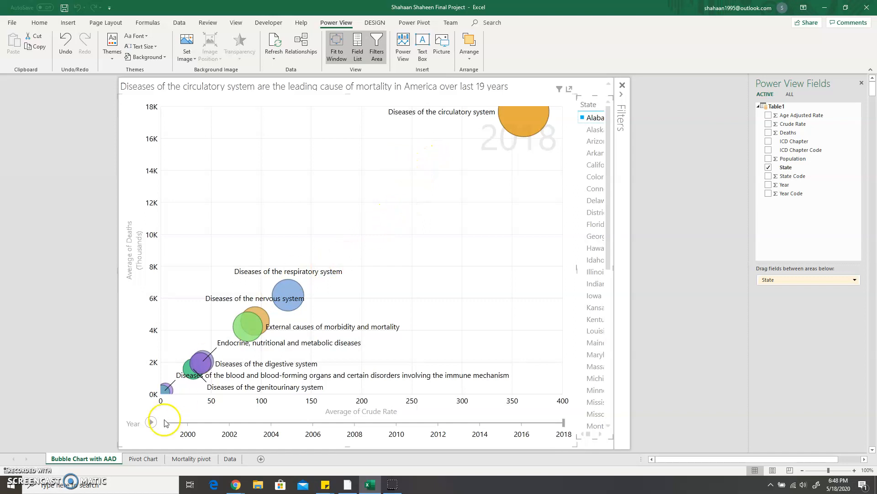
Step: On the Pivot Chart sheet, exclude diseases of the circulatory system from the line chart with the ICD Chapter slicer
{"action": "left_click", "coordinate": [140, 459]}
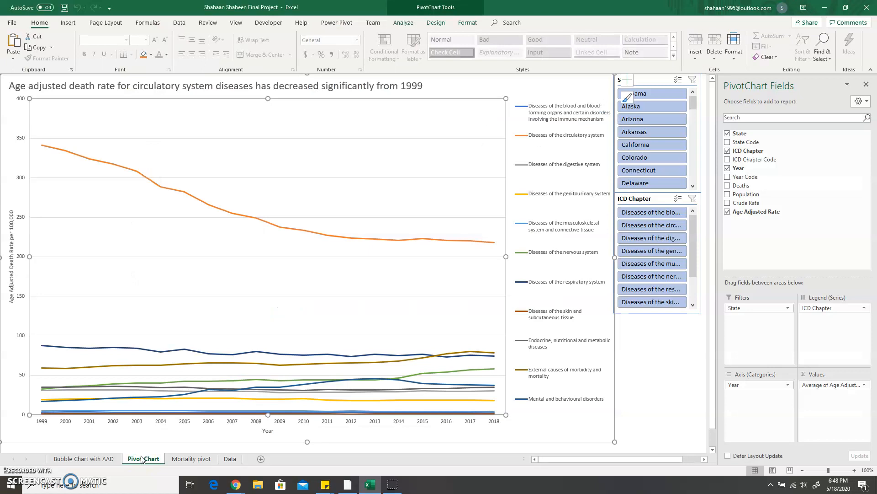
{"action": "left_click", "coordinate": [530, 94]}
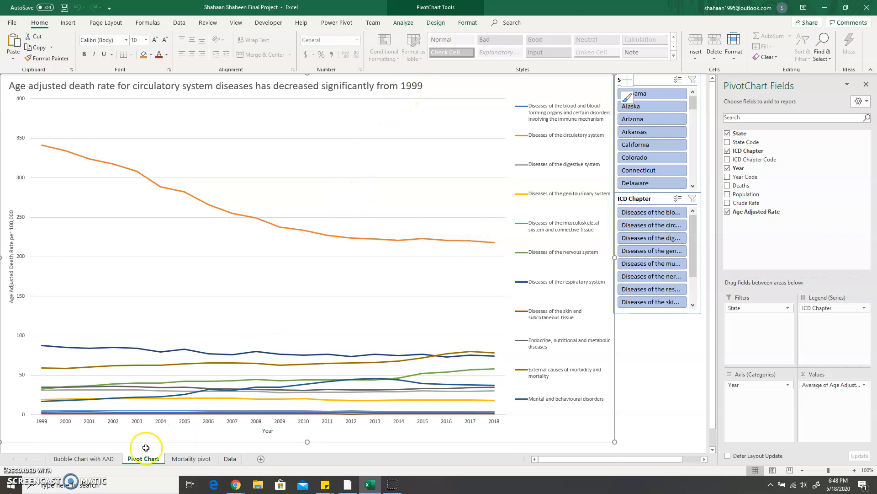
{"action": "left_click", "coordinate": [111, 458]}
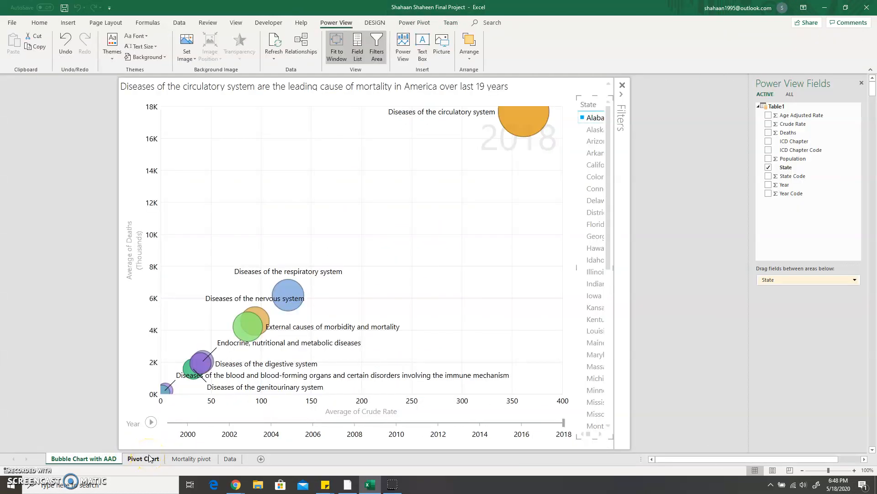
{"action": "left_click", "coordinate": [143, 459]}
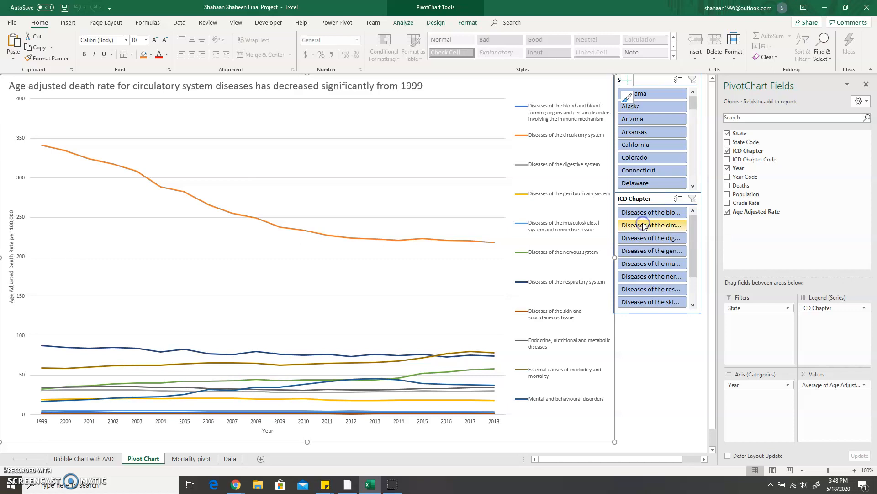
{"action": "left_click", "coordinate": [683, 225], "text": "ctrl"}
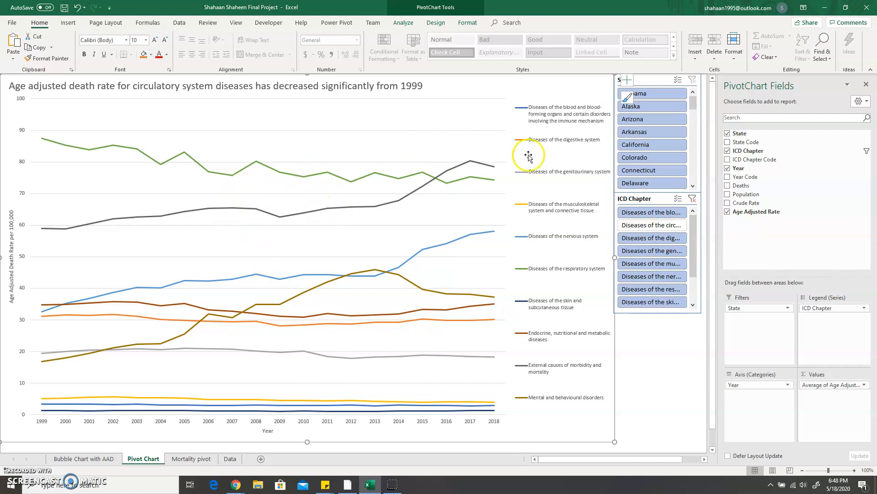
{"action": "mouse_move", "coordinate": [329, 215]}
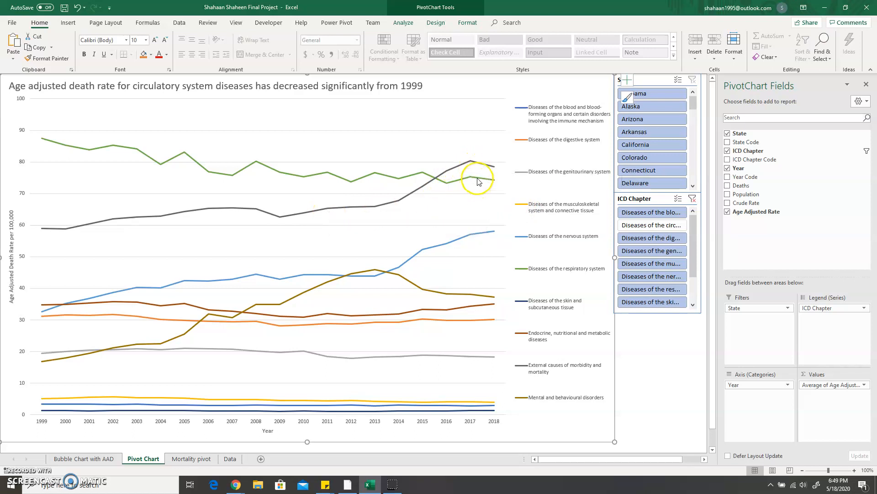
{"action": "mouse_move", "coordinate": [478, 181]}
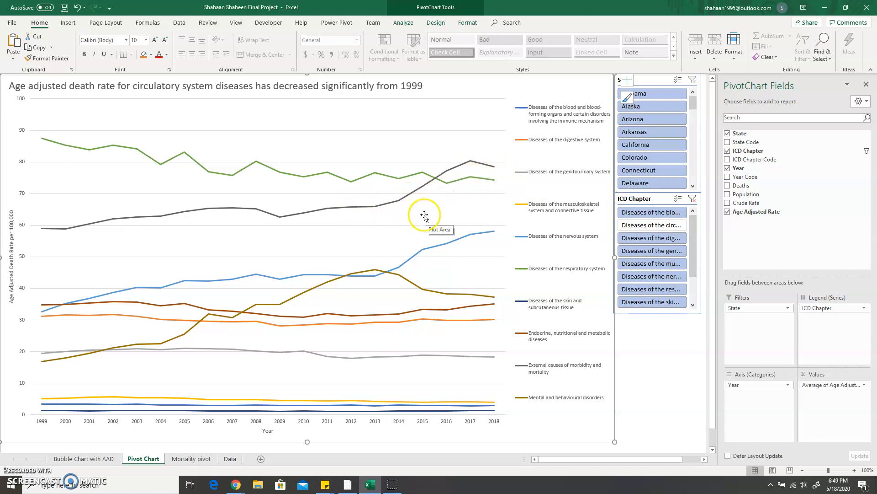
{"action": "left_click", "coordinate": [12, 480]}
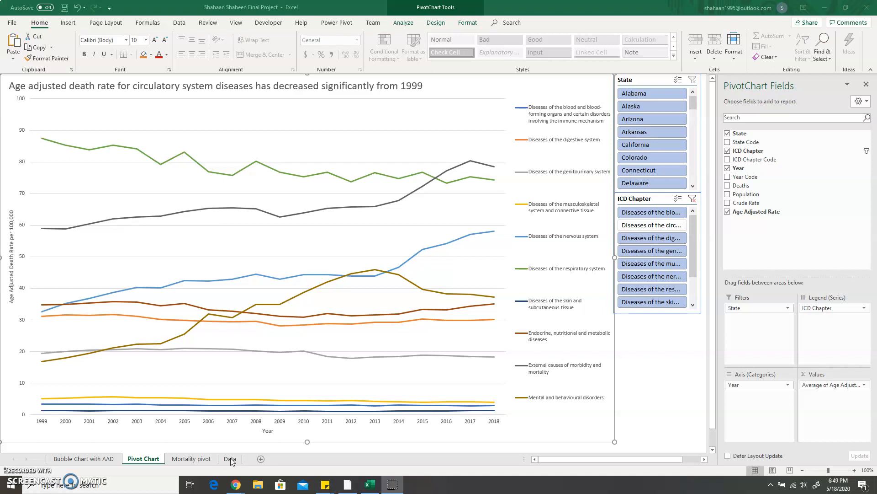
Step: View the source table on the Data sheet and switch to the CDC WONDER Underlying Cause of Death request form in Chrome
{"action": "left_click", "coordinate": [231, 459]}
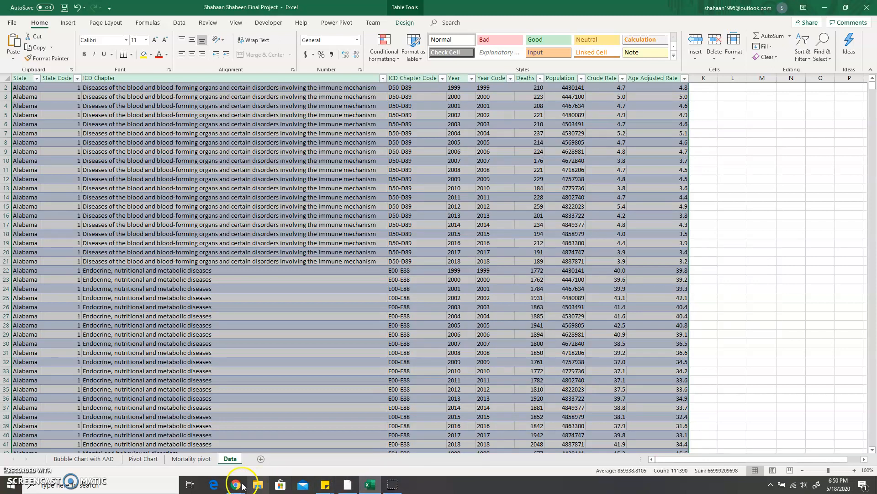
{"action": "mouse_move", "coordinate": [235, 484]}
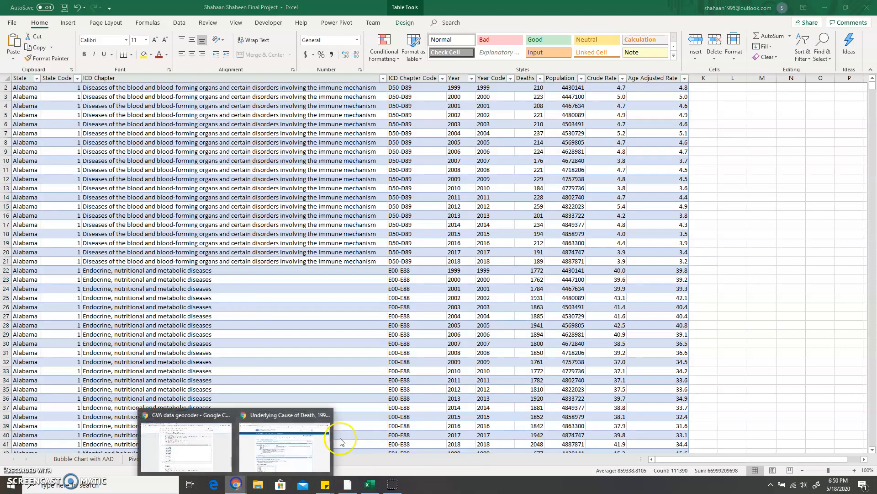
{"action": "left_click", "coordinate": [319, 441]}
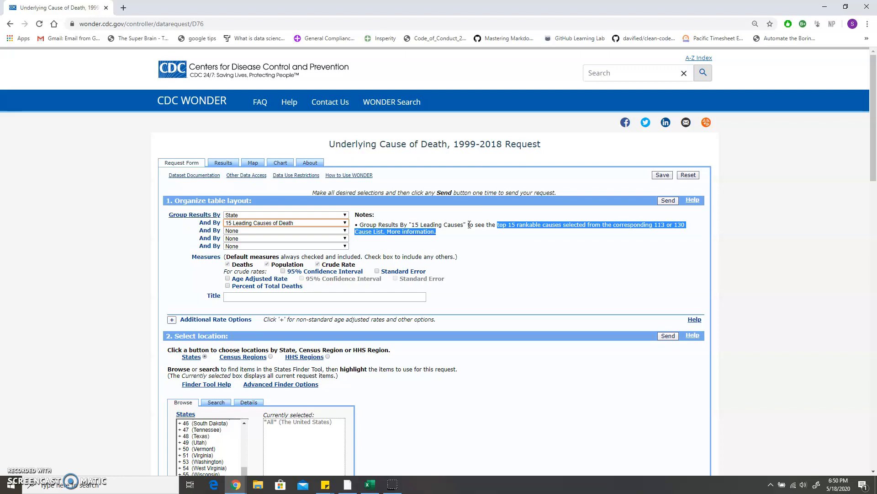
Step: Group the request results by State, with Drug/Alcohol Induced as the second grouping
{"action": "left_click", "coordinate": [393, 225]}
{"action": "left_click", "coordinate": [345, 216]}
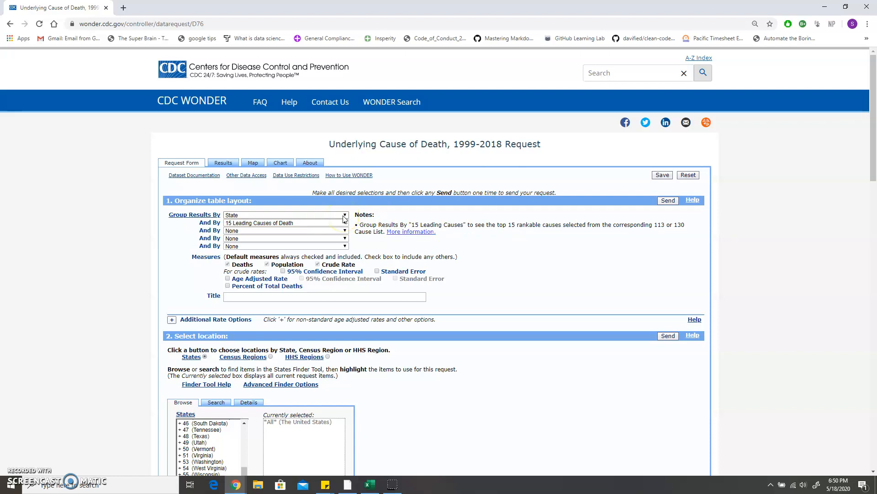
{"action": "left_click", "coordinate": [344, 215]}
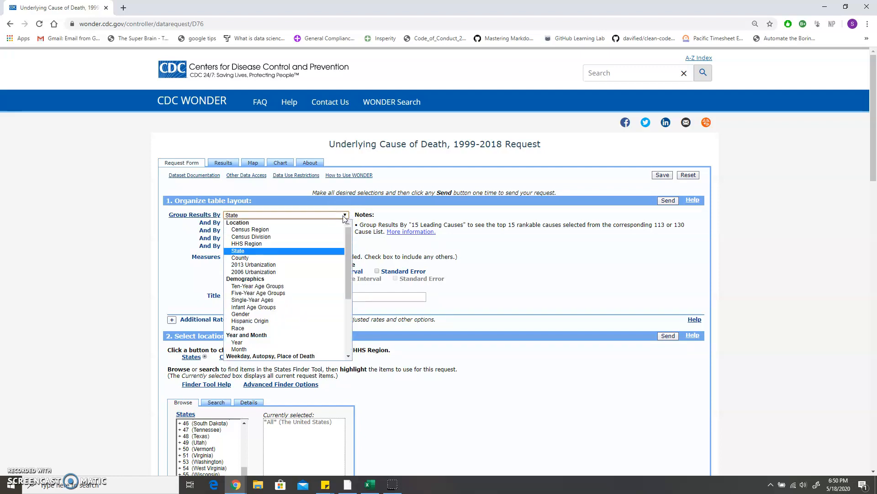
{"action": "left_click", "coordinate": [305, 251]}
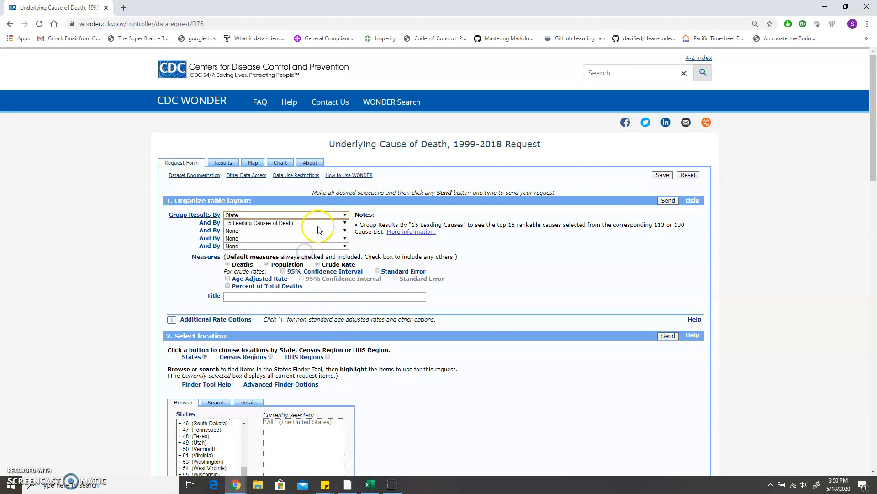
{"action": "left_click", "coordinate": [319, 224]}
{"action": "scroll", "coordinate": [320, 306], "scroll_direction": "down", "scroll_amount": 3}
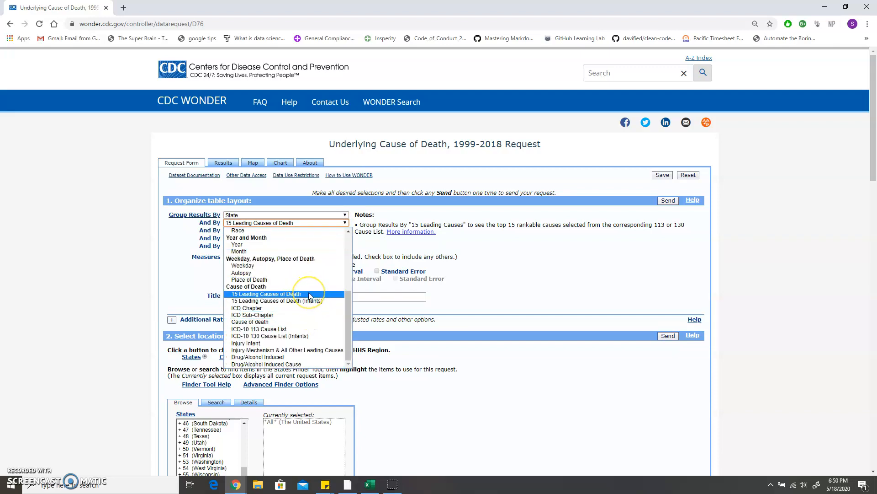
{"action": "left_click", "coordinate": [285, 357]}
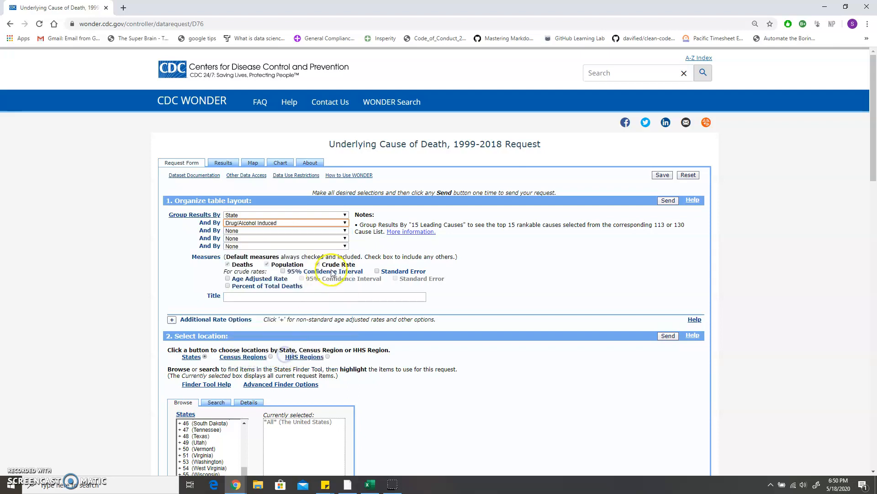
Step: Set the third grouping to Year and include the Age Adjusted Rate measure
{"action": "left_click", "coordinate": [311, 231]}
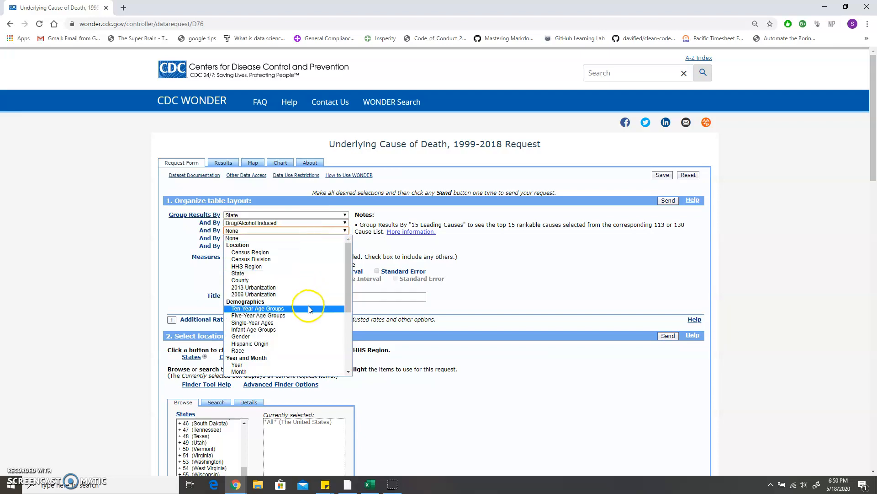
{"action": "scroll", "coordinate": [281, 340], "scroll_direction": "down", "scroll_amount": 3}
{"action": "scroll", "coordinate": [281, 340], "scroll_direction": "down", "scroll_amount": 2}
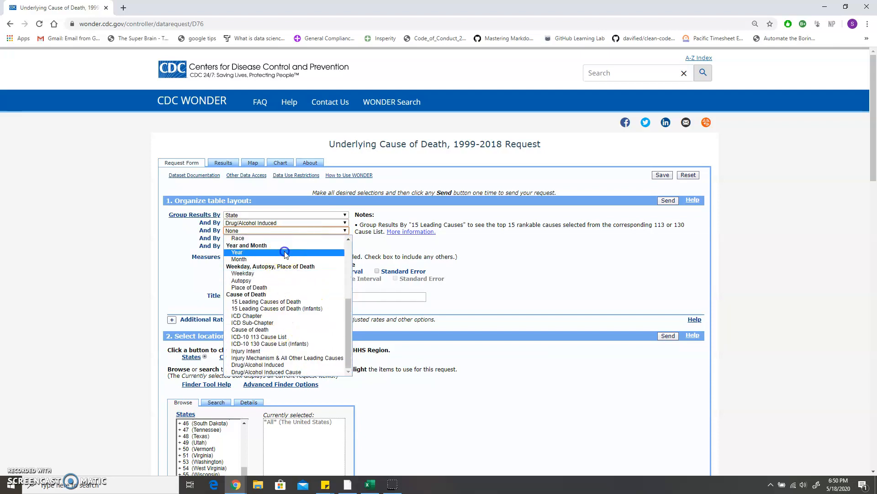
{"action": "left_click", "coordinate": [283, 251]}
{"action": "scroll", "coordinate": [516, 265], "scroll_direction": "down", "scroll_amount": 1}
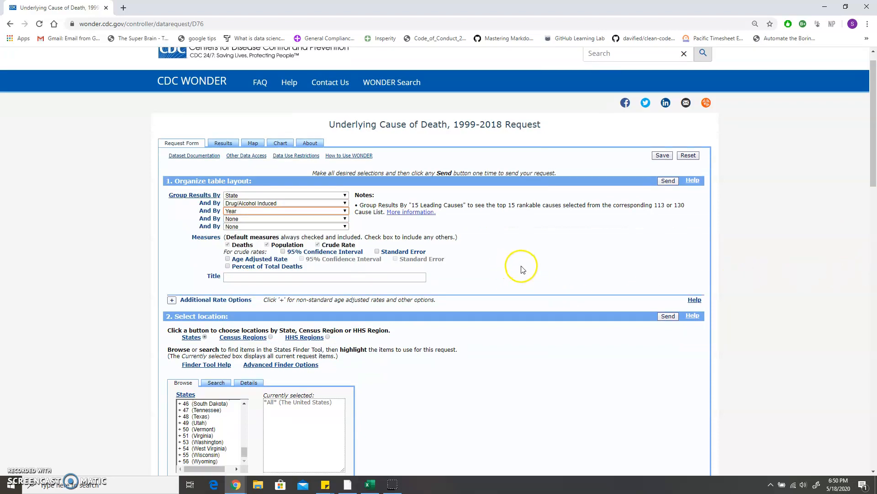
{"action": "left_click", "coordinate": [228, 233]}
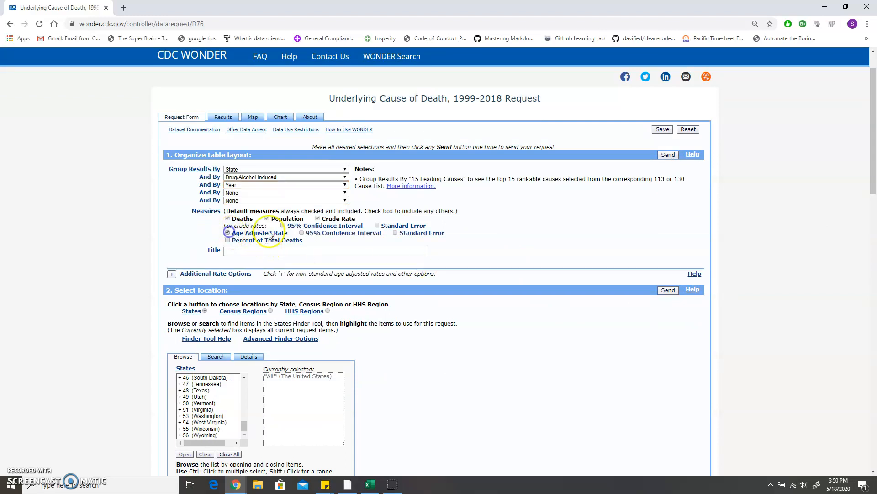
Step: Review the request form's location, demographics, year, place of death, cause of death and other options
{"action": "scroll", "coordinate": [452, 287], "scroll_direction": "down", "scroll_amount": 3}
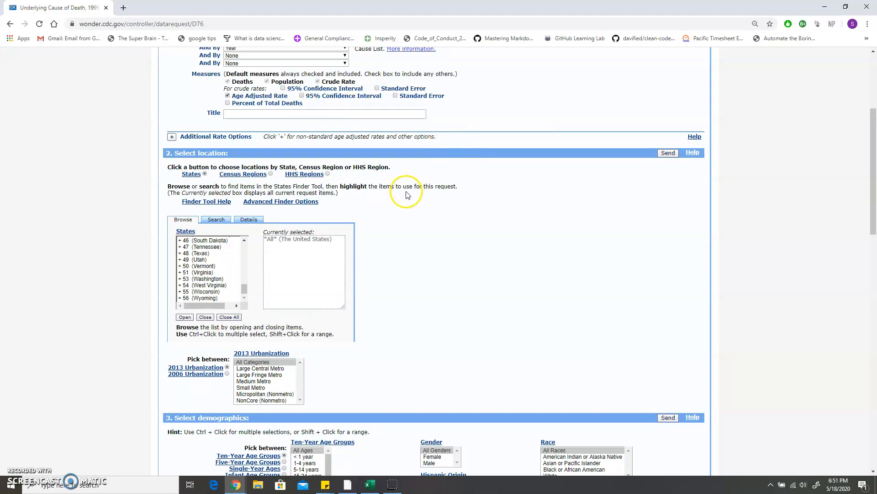
{"action": "scroll", "coordinate": [205, 288], "scroll_direction": "up", "scroll_amount": 10}
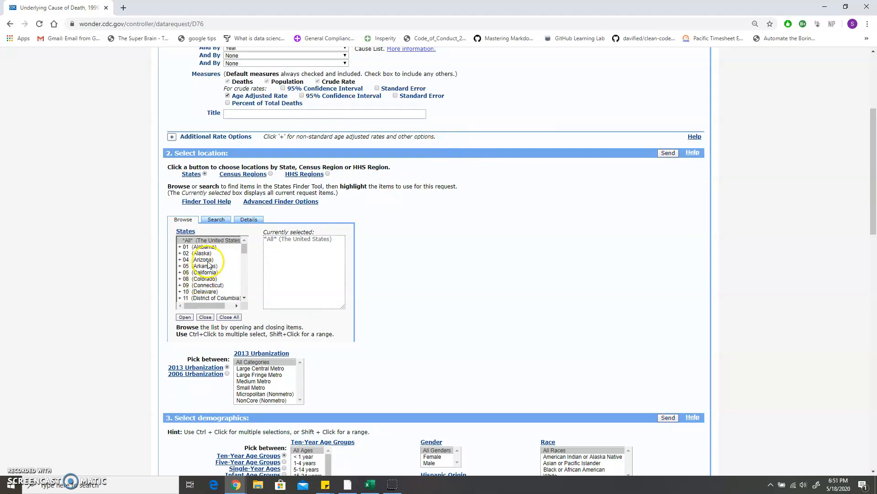
{"action": "scroll", "coordinate": [518, 294], "scroll_direction": "down", "scroll_amount": 4}
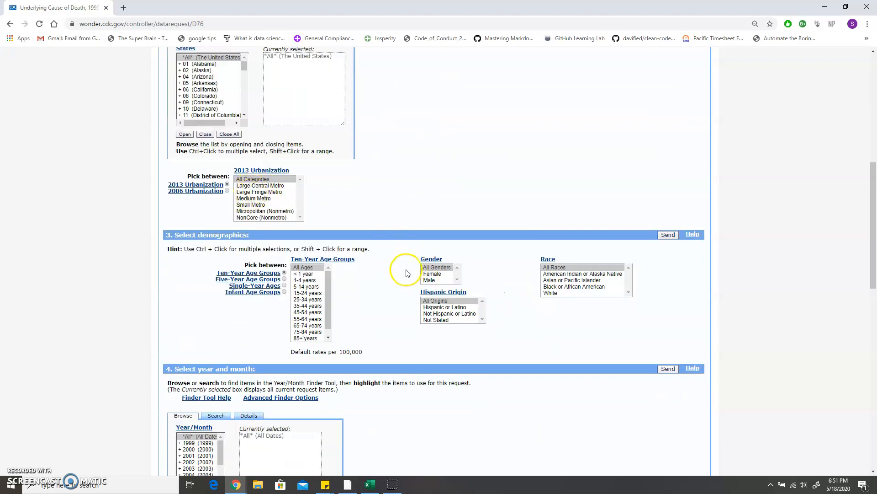
{"action": "scroll", "coordinate": [336, 288], "scroll_direction": "down", "scroll_amount": 1}
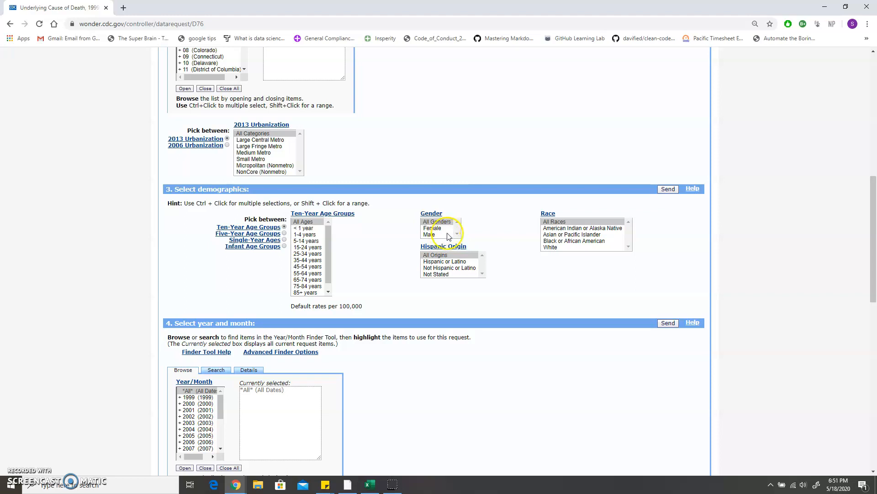
{"action": "scroll", "coordinate": [388, 307], "scroll_direction": "down", "scroll_amount": 4}
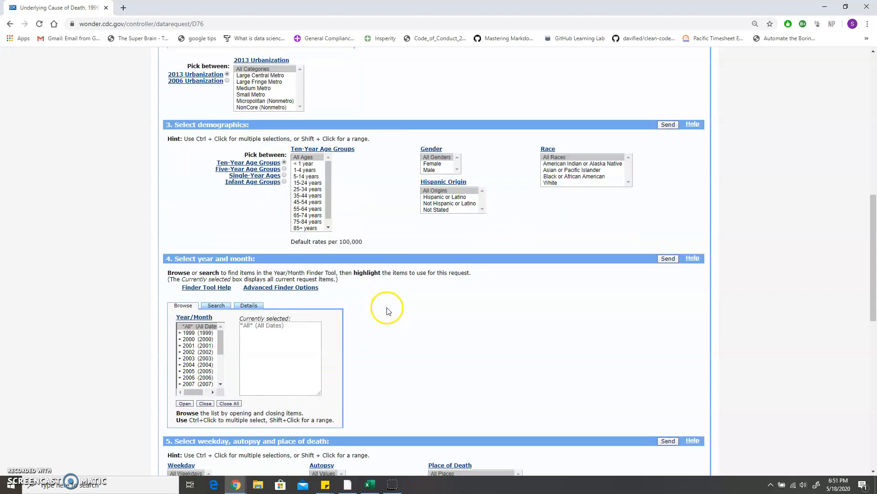
{"action": "scroll", "coordinate": [284, 298], "scroll_direction": "down", "scroll_amount": 3}
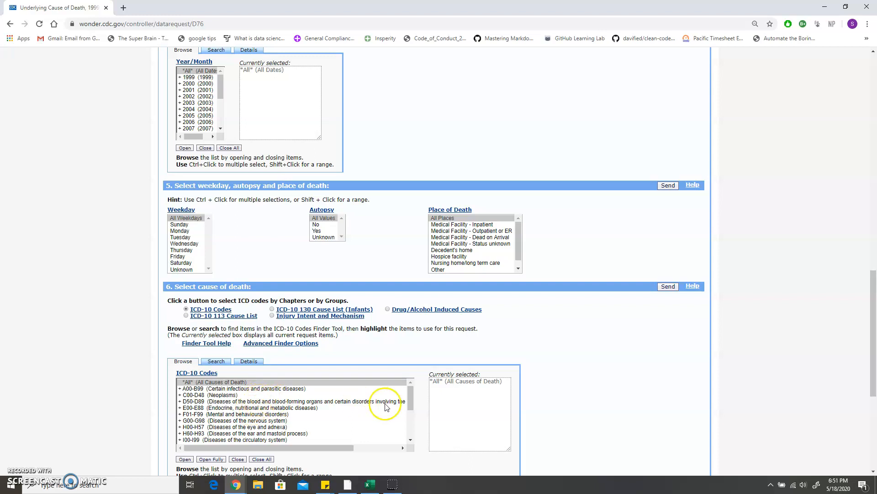
{"action": "scroll", "coordinate": [439, 354], "scroll_direction": "down", "scroll_amount": 2}
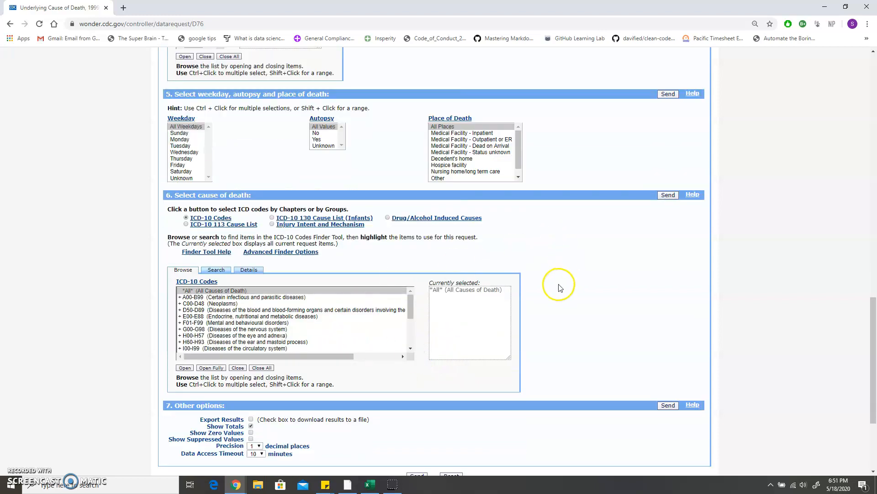
{"action": "scroll", "coordinate": [558, 286], "scroll_direction": "down", "scroll_amount": 2}
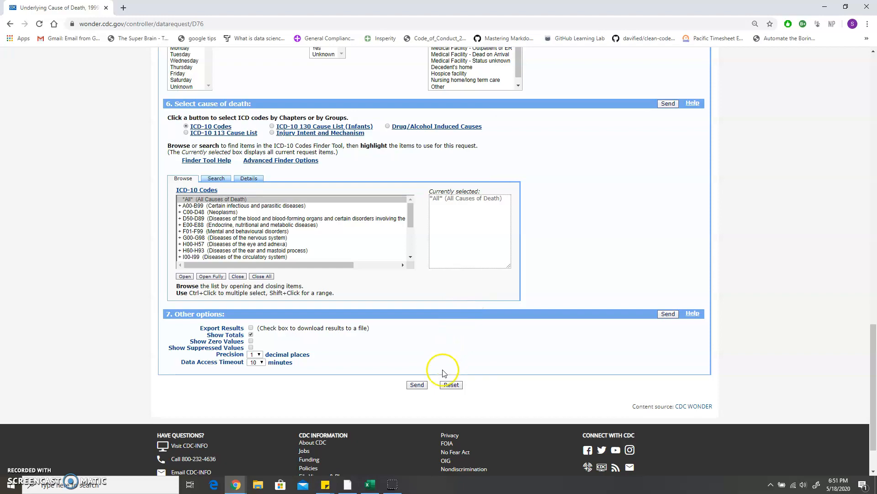
Step: Switch back to the Excel workbook and create a new Power View sheet from the table on the Data sheet
{"action": "left_click", "coordinate": [371, 483]}
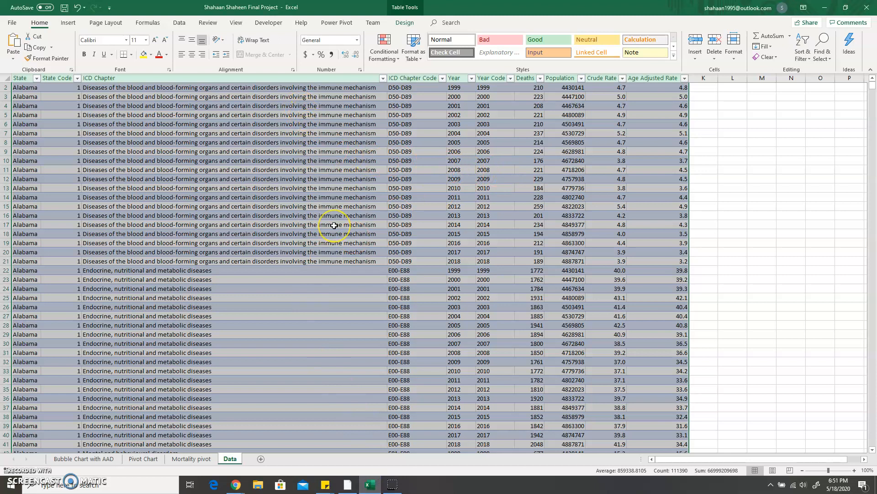
{"action": "left_click", "coordinate": [68, 25]}
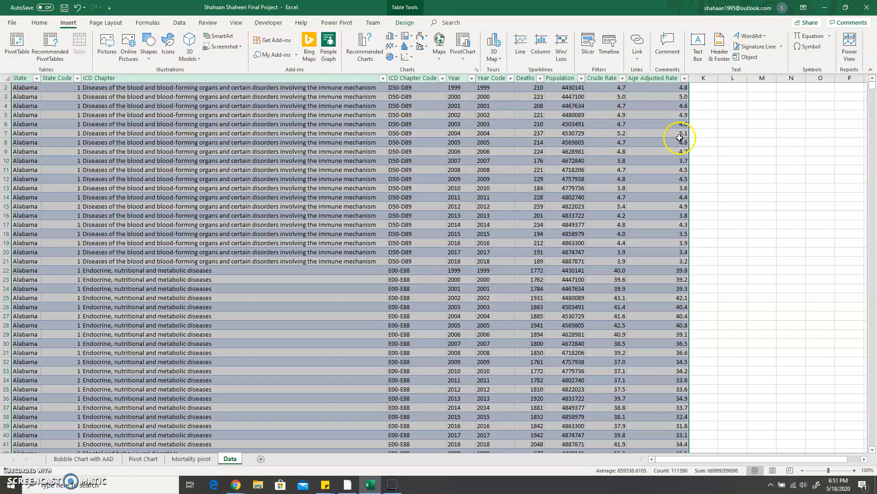
{"action": "left_click", "coordinate": [851, 56]}
{"action": "left_click", "coordinate": [484, 262]}
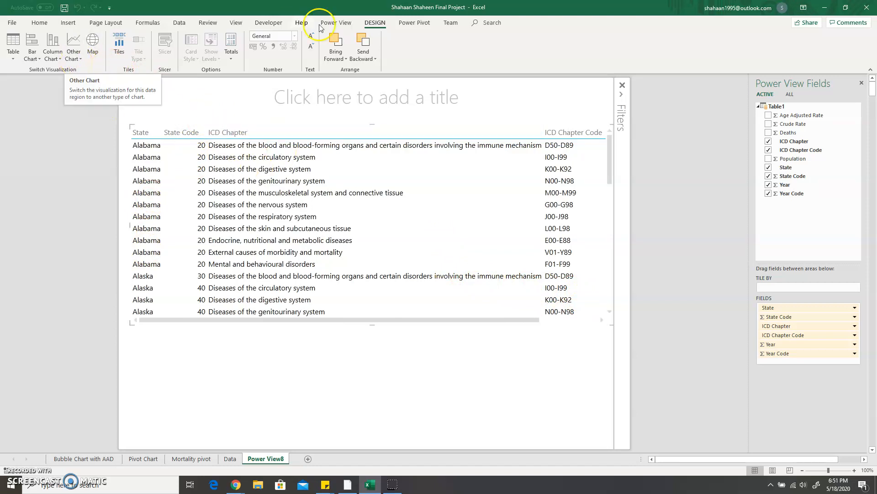
Step: Convert the Power View table into a scatter chart and make the chart narrower and taller
{"action": "left_click", "coordinate": [79, 61]}
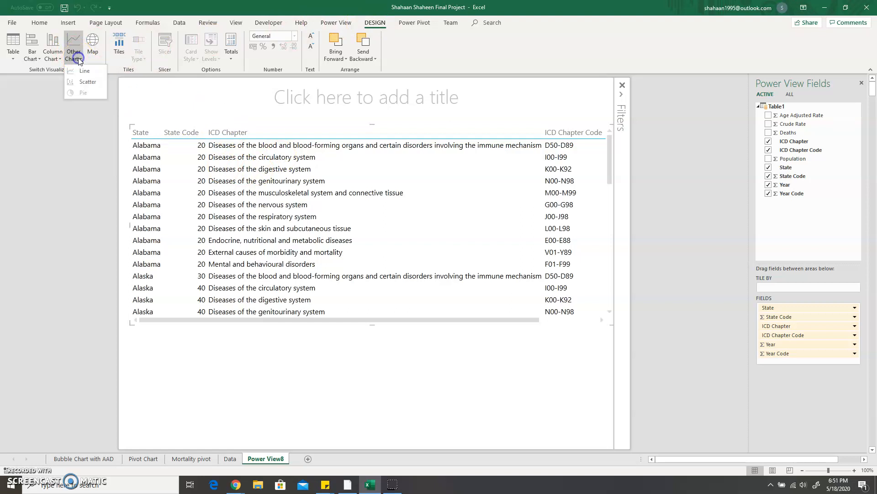
{"action": "left_click", "coordinate": [91, 81]}
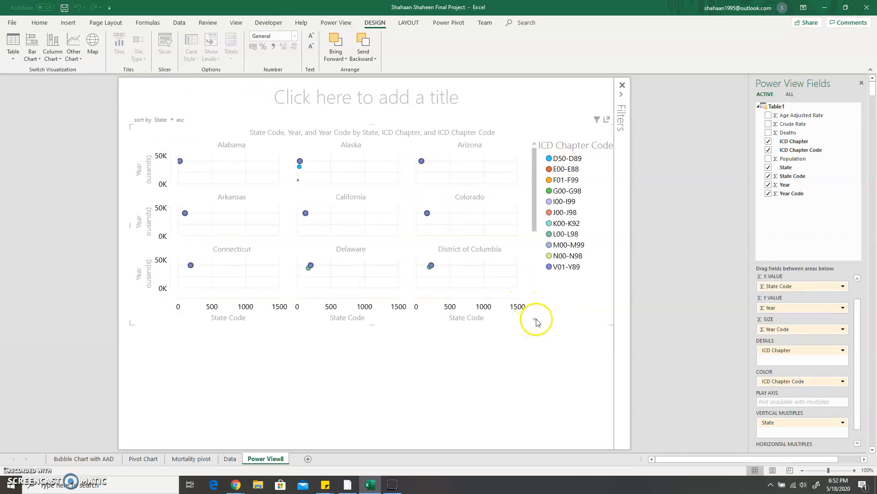
{"action": "left_click", "coordinate": [603, 326]}
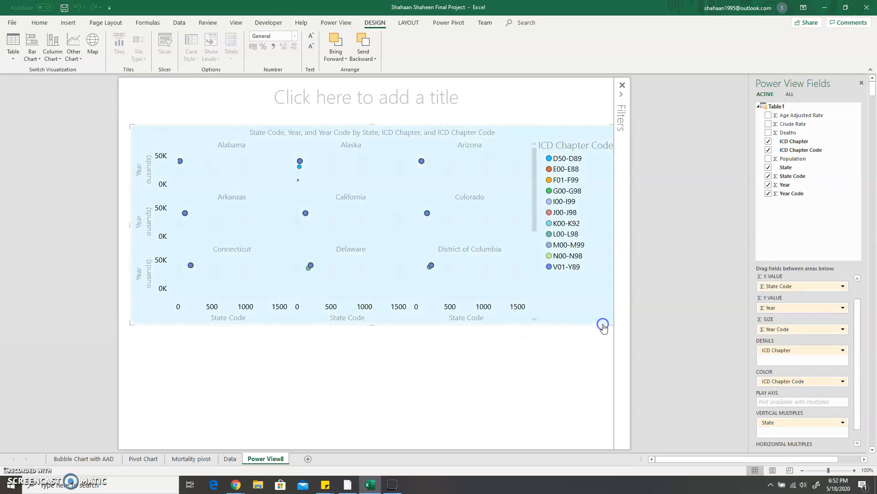
{"action": "left_click_drag", "start_coordinate": [611, 325], "coordinate": [437, 371]}
Step: Remove the State Code, Year, Year Code and ICD Chapter Code fields from the scatter chart's X, Y, size and color areas
{"action": "left_click", "coordinate": [806, 288]}
{"action": "left_click_drag", "start_coordinate": [760, 253], "coordinate": [780, 231]}
{"action": "left_click_drag", "start_coordinate": [772, 307], "coordinate": [798, 235]}
{"action": "left_click", "coordinate": [808, 379]}
{"action": "left_click_drag", "start_coordinate": [762, 267], "coordinate": [789, 229]}
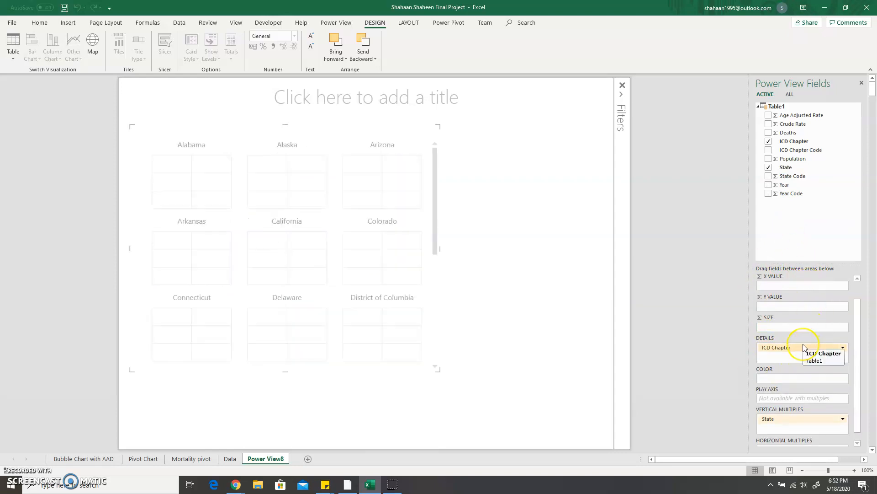
Step: Color the scatter chart by ICD Chapter instead of using it as details, and remove State from the vertical multiples
{"action": "left_click_drag", "start_coordinate": [804, 348], "coordinate": [771, 380]}
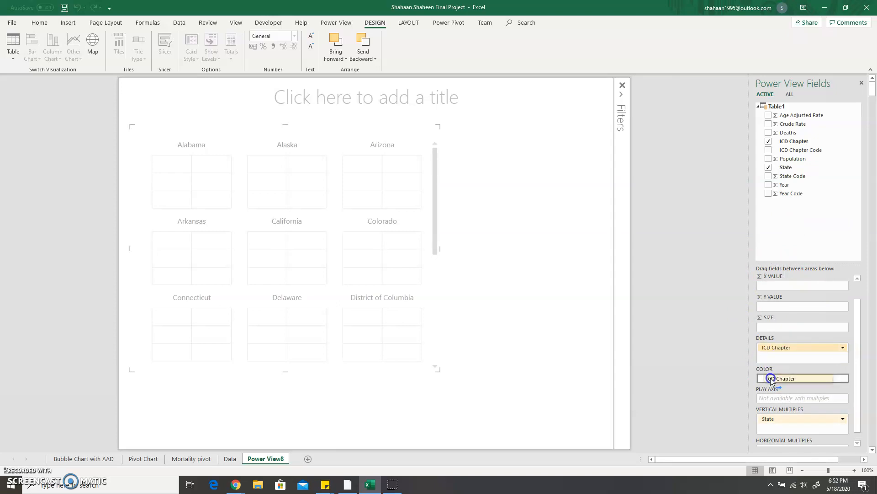
{"action": "left_click_drag", "start_coordinate": [771, 381], "coordinate": [771, 381]}
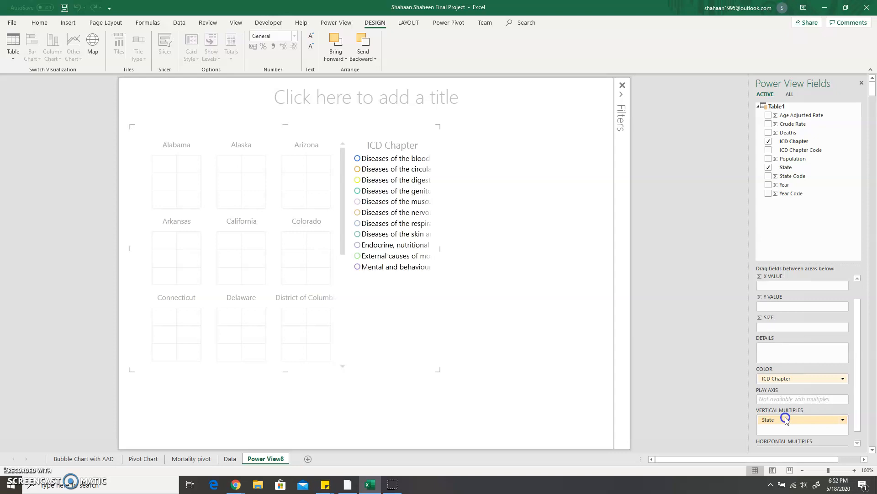
{"action": "left_click_drag", "start_coordinate": [784, 419], "coordinate": [769, 405]}
{"action": "left_click_drag", "start_coordinate": [799, 303], "coordinate": [778, 224]}
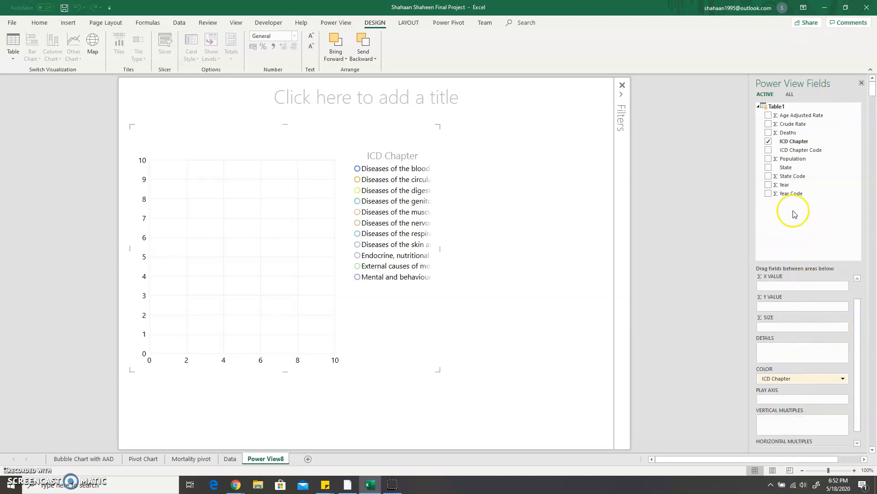
Step: Assign Year to the chart's play axis, Crude Rate to the X value, Age Adjusted Rate to the size and Deaths to the Y value
{"action": "left_click_drag", "start_coordinate": [799, 185], "coordinate": [782, 186]}
{"action": "left_click_drag", "start_coordinate": [734, 333], "coordinate": [767, 400]}
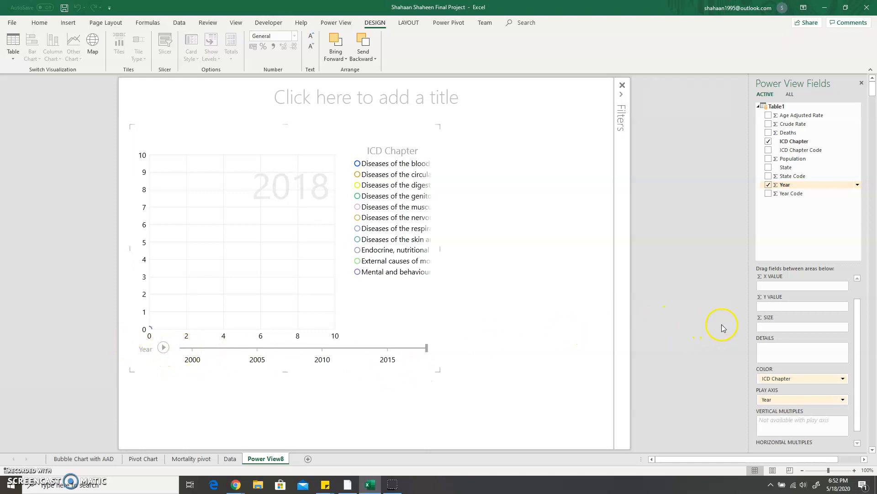
{"action": "left_click_drag", "start_coordinate": [799, 124], "coordinate": [783, 285]}
{"action": "left_click_drag", "start_coordinate": [771, 116], "coordinate": [730, 174]}
{"action": "left_click_drag", "start_coordinate": [743, 238], "coordinate": [783, 328]}
{"action": "left_click", "coordinate": [768, 132]}
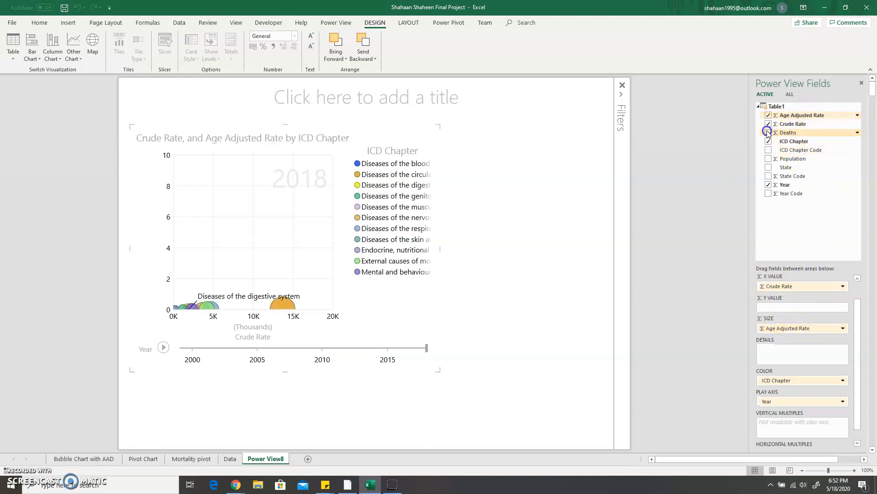
{"action": "left_click_drag", "start_coordinate": [715, 202], "coordinate": [744, 267]}
{"action": "left_click_drag", "start_coordinate": [789, 315], "coordinate": [786, 306]}
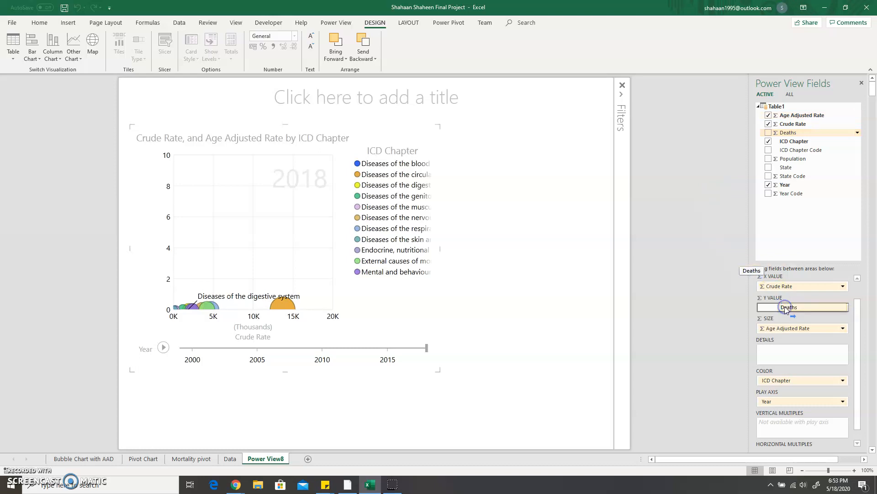
Step: Summarize the chart's Crude Rate, Deaths and Age Adjusted Rate values by average
{"action": "left_click", "coordinate": [843, 286]}
{"action": "left_click", "coordinate": [826, 317]}
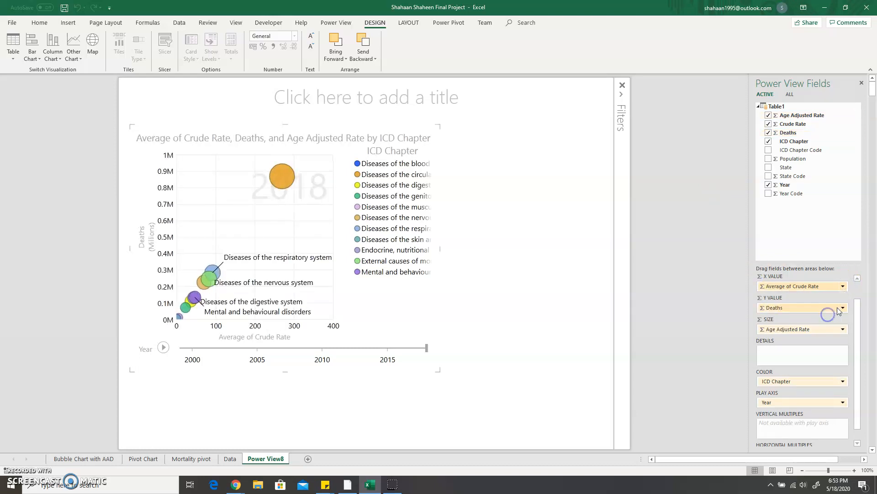
{"action": "left_click", "coordinate": [843, 307]}
{"action": "left_click", "coordinate": [829, 340]}
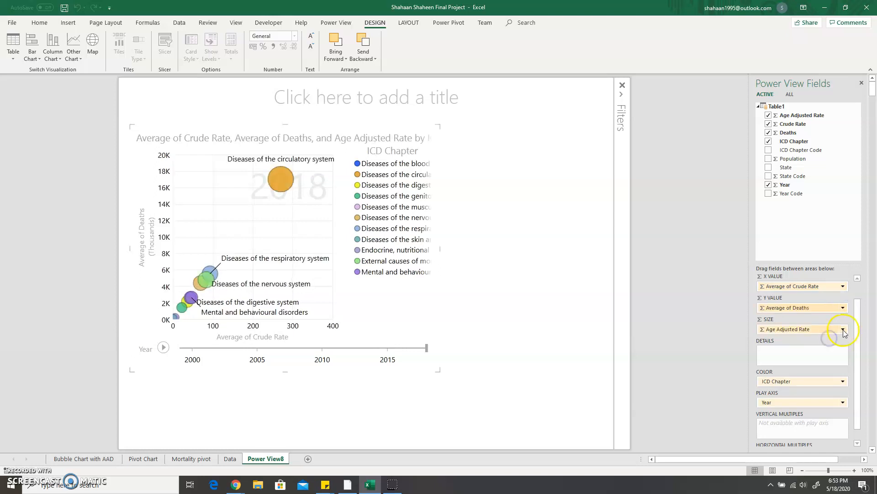
{"action": "left_click", "coordinate": [843, 330]}
{"action": "left_click", "coordinate": [818, 361]}
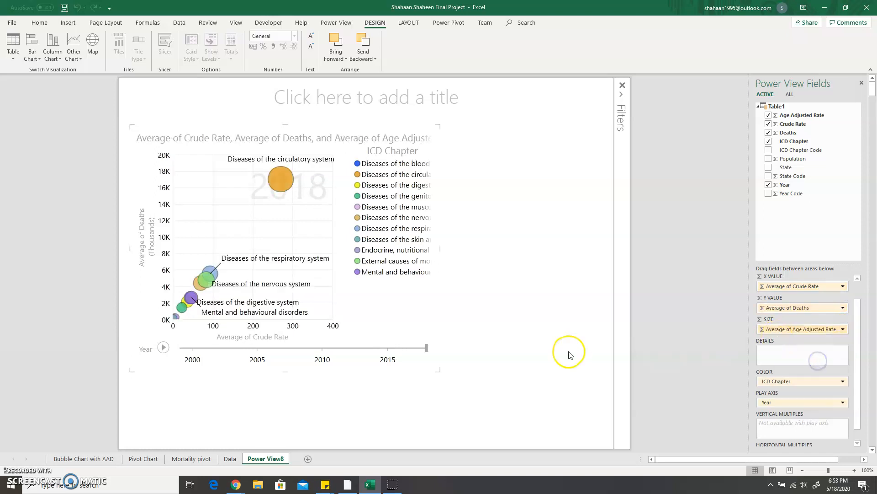
Step: Enlarge the bubble chart in height and width on the Power View sheet
{"action": "left_click_drag", "start_coordinate": [438, 367], "coordinate": [459, 431]}
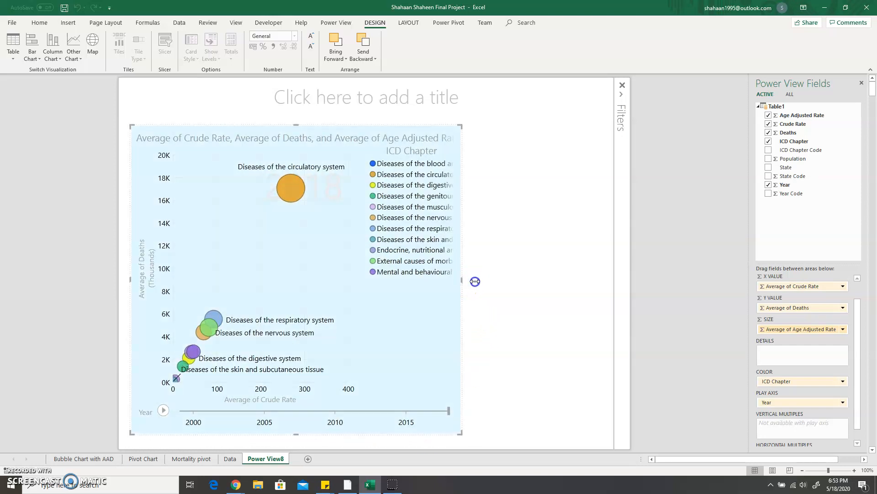
{"action": "left_click_drag", "start_coordinate": [475, 281], "coordinate": [534, 283]}
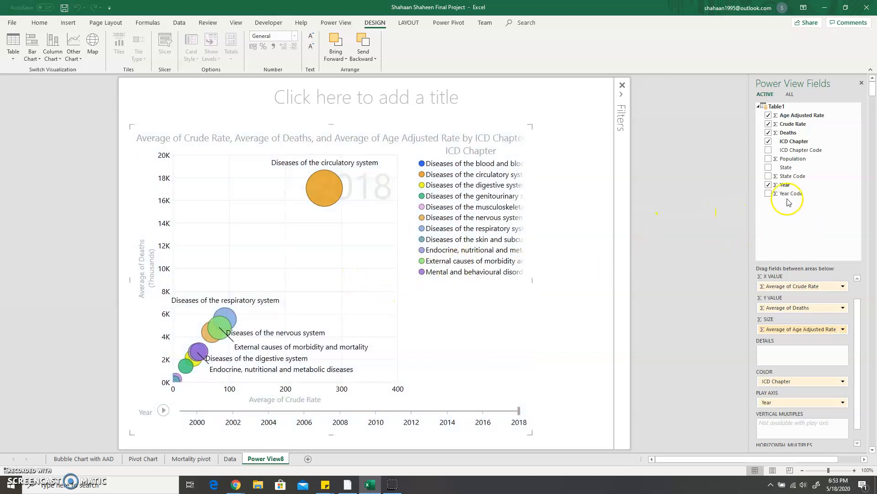
Step: Add a State slicer beside the bubble chart and filter the chart to Alabama first, then to Colorado
{"action": "left_click_drag", "start_coordinate": [816, 169], "coordinate": [761, 171]}
{"action": "left_click_drag", "start_coordinate": [662, 165], "coordinate": [582, 171]}
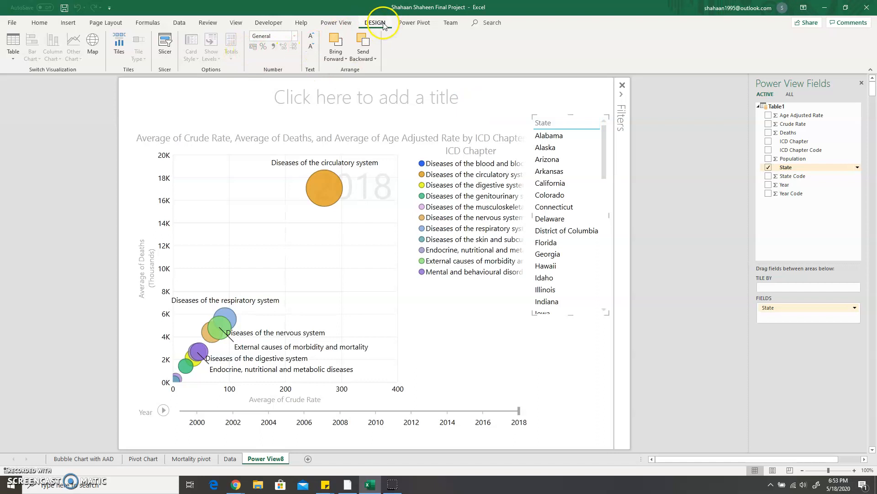
{"action": "left_click", "coordinate": [165, 44]}
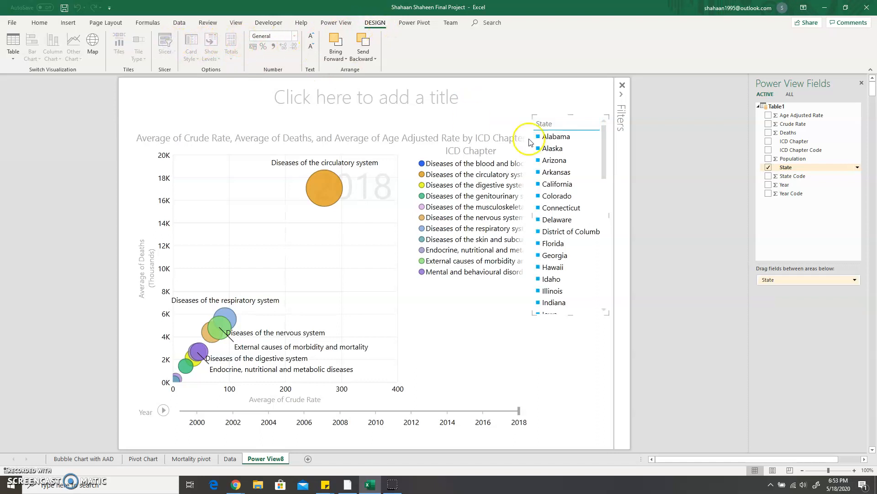
{"action": "left_click", "coordinate": [549, 140]}
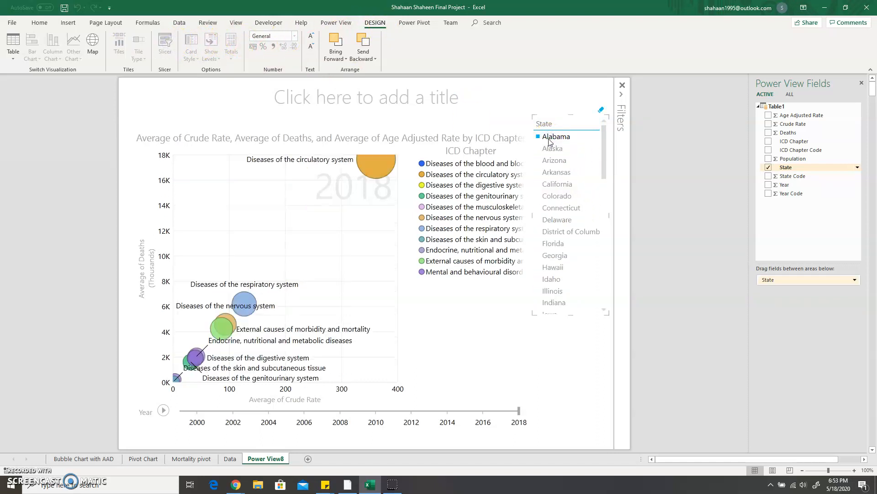
{"action": "left_click", "coordinate": [551, 194]}
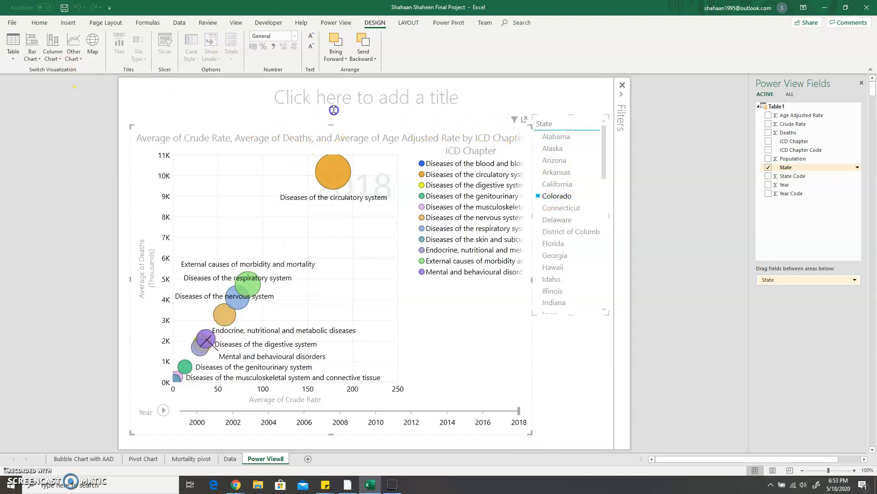
Step: Hide the bubble chart's legend and chart title, and resize the chart to fit below the sheet title and beside the slicer
{"action": "left_click", "coordinate": [332, 103]}
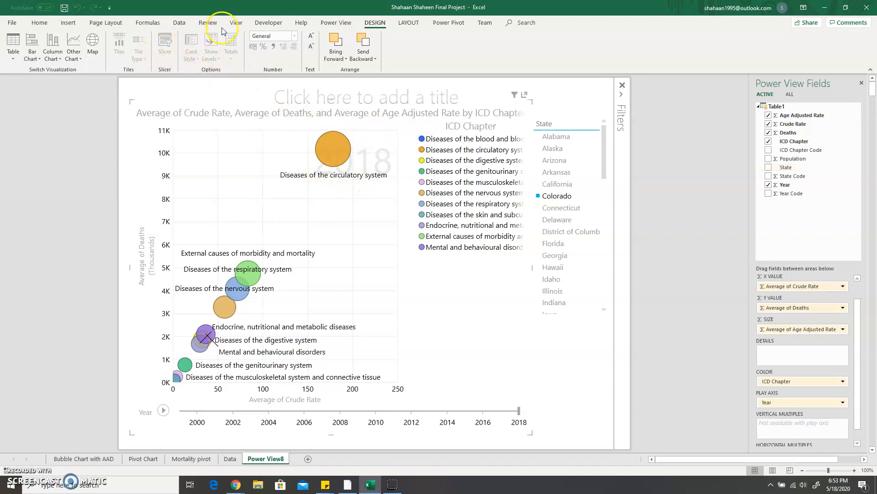
{"action": "left_click", "coordinate": [402, 26]}
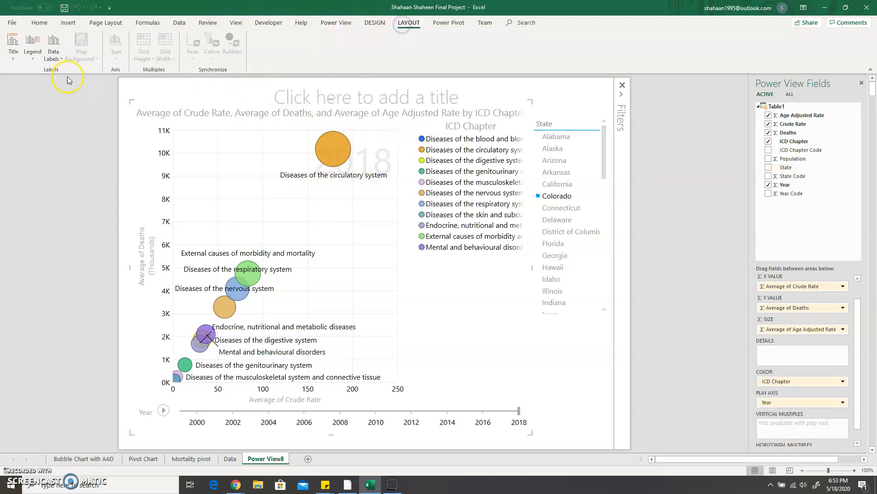
{"action": "left_click", "coordinate": [59, 61]}
{"action": "left_click", "coordinate": [59, 61]}
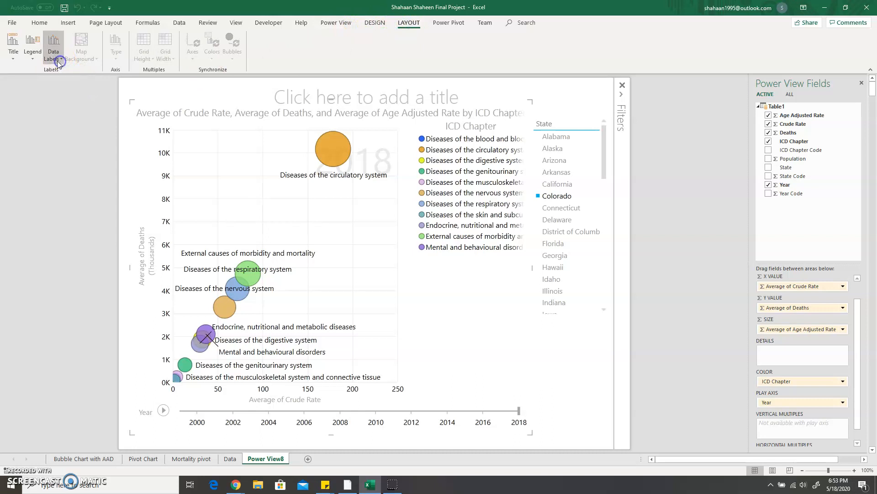
{"action": "left_click", "coordinate": [34, 58]}
{"action": "left_click", "coordinate": [41, 69]}
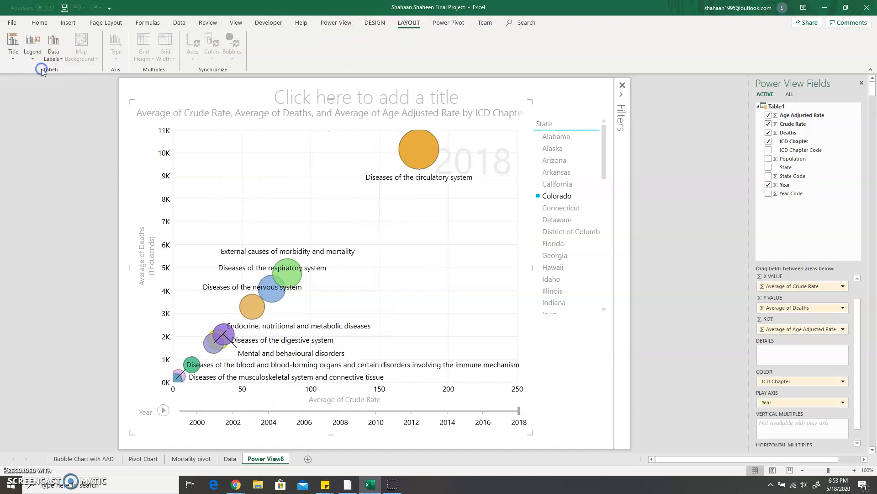
{"action": "left_click", "coordinate": [19, 59]}
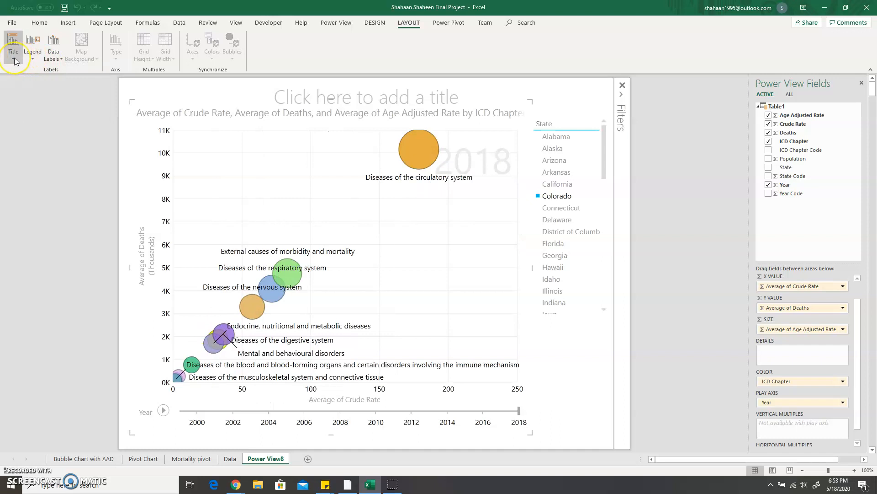
{"action": "left_click", "coordinate": [13, 60]}
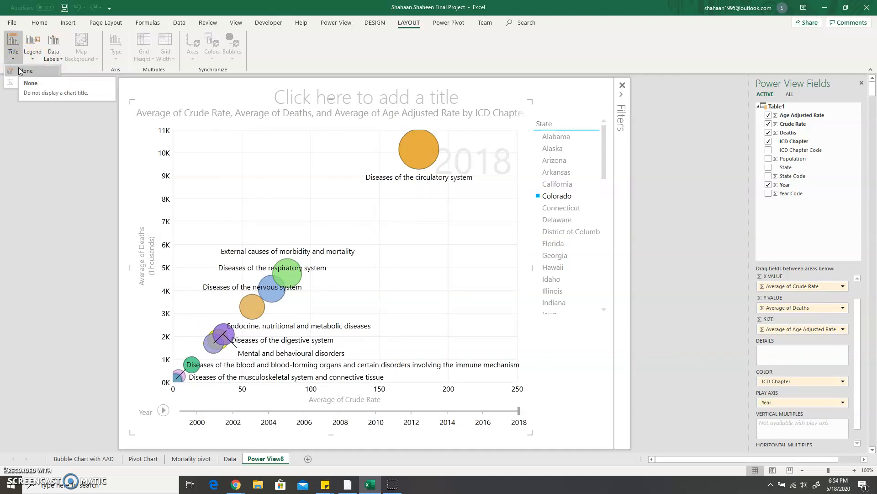
{"action": "left_click", "coordinate": [20, 71]}
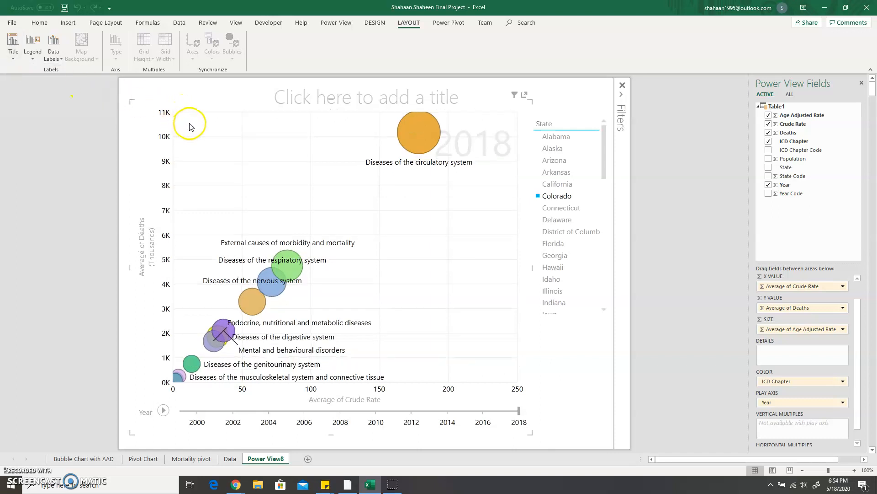
{"action": "left_click", "coordinate": [516, 122]}
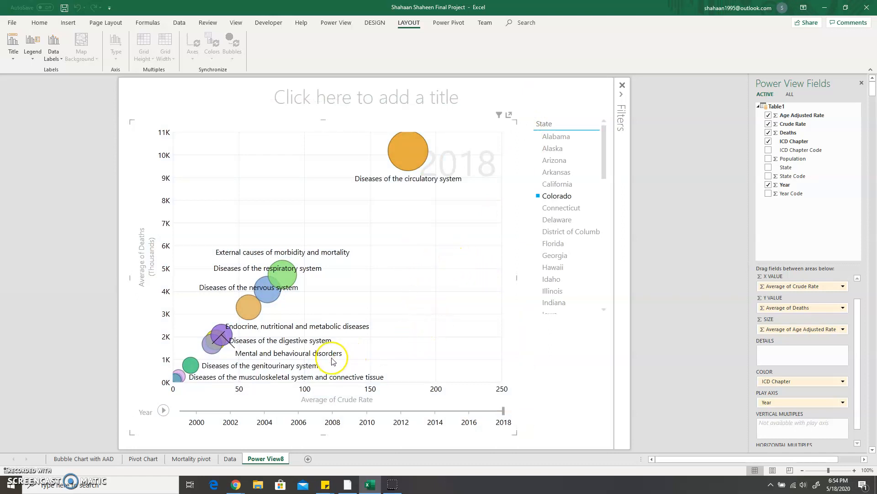
Step: Create a PivotChart from Table1 on the Data sheet, placed on a new worksheet
{"action": "left_click", "coordinate": [226, 460]}
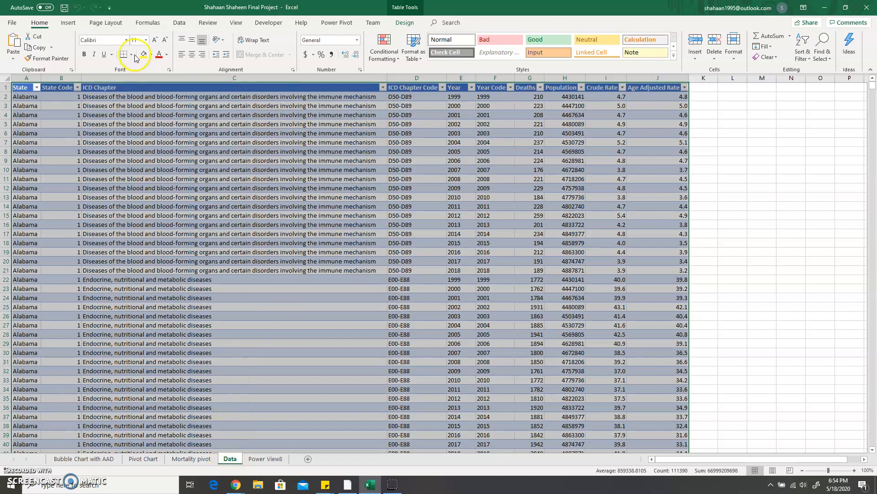
{"action": "left_click", "coordinate": [69, 23]}
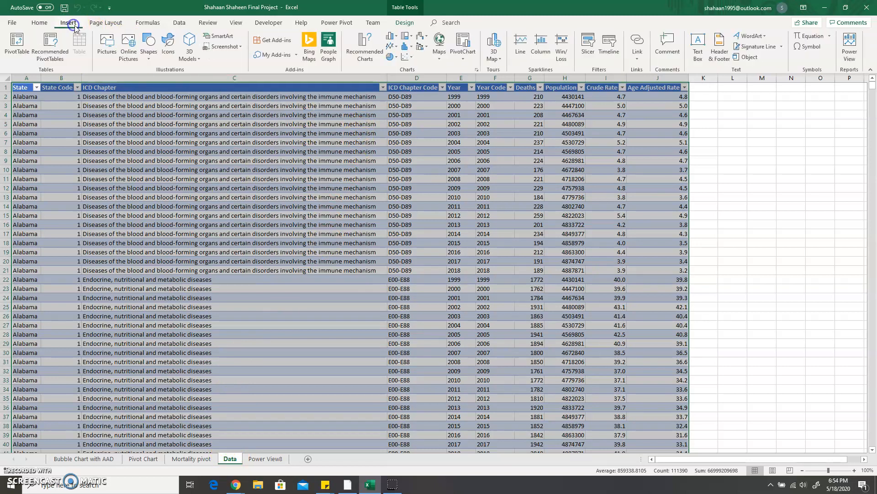
{"action": "left_click", "coordinate": [467, 58]}
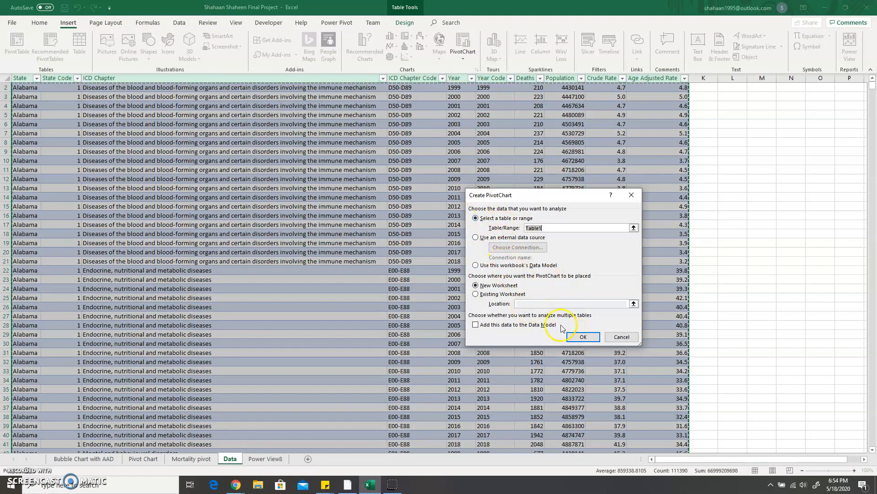
{"action": "left_click", "coordinate": [583, 337]}
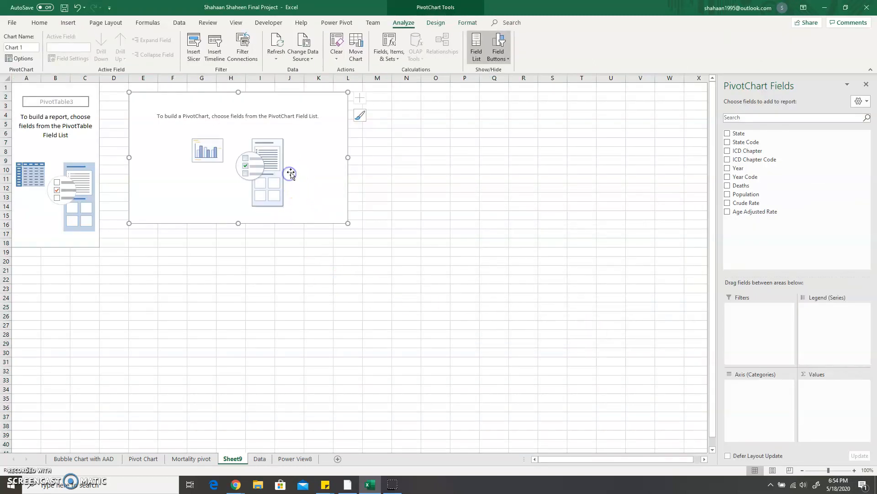
Step: Set up the PivotChart with State as filter, ICD Chapter as legend, Year as axis and Age Adjusted Rate as values
{"action": "left_click_drag", "start_coordinate": [734, 185], "coordinate": [740, 135]}
{"action": "left_click_drag", "start_coordinate": [746, 311], "coordinate": [747, 310]}
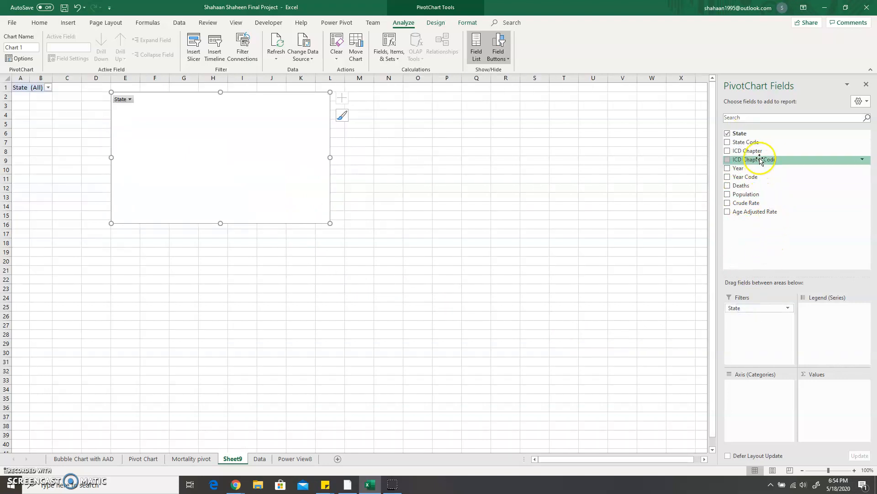
{"action": "left_click_drag", "start_coordinate": [771, 153], "coordinate": [823, 309]}
{"action": "left_click_drag", "start_coordinate": [761, 168], "coordinate": [748, 387]}
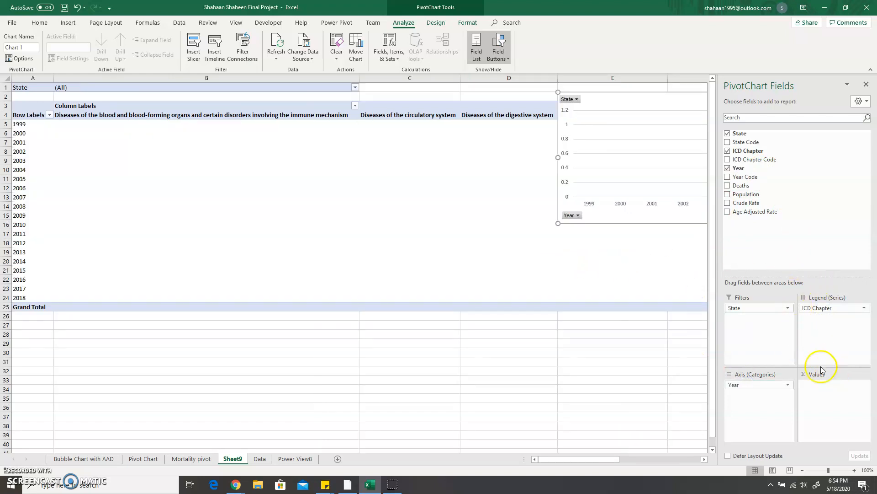
{"action": "mouse_move", "coordinate": [765, 214]}
{"action": "left_mouse_down"}
{"action": "mouse_move", "coordinate": [827, 313]}
{"action": "mouse_move", "coordinate": [843, 391]}
{"action": "left_mouse_up"}
Step: Move the PivotChart to the lower part of the sheet over the pivot table's last rows and enlarge it
{"action": "left_click_drag", "start_coordinate": [665, 111], "coordinate": [121, 272]}
{"action": "left_click_drag", "start_coordinate": [45, 329], "coordinate": [484, 366]}
{"action": "left_click_drag", "start_coordinate": [610, 282], "coordinate": [234, 300]}
{"action": "left_click_drag", "start_coordinate": [570, 413], "coordinate": [607, 454]}
{"action": "left_click_drag", "start_coordinate": [432, 305], "coordinate": [375, 273]}
Step: Change the PivotChart from clustered column to a line chart
{"action": "right_click", "coordinate": [355, 257]}
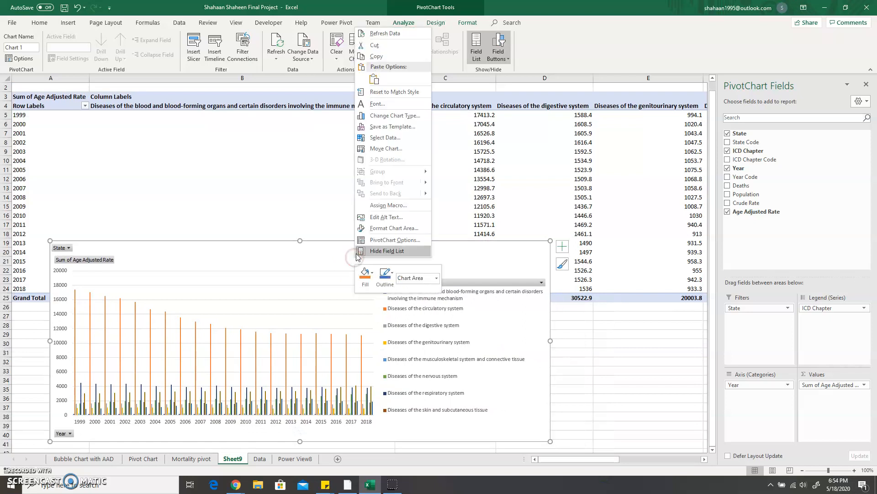
{"action": "left_click", "coordinate": [397, 115]}
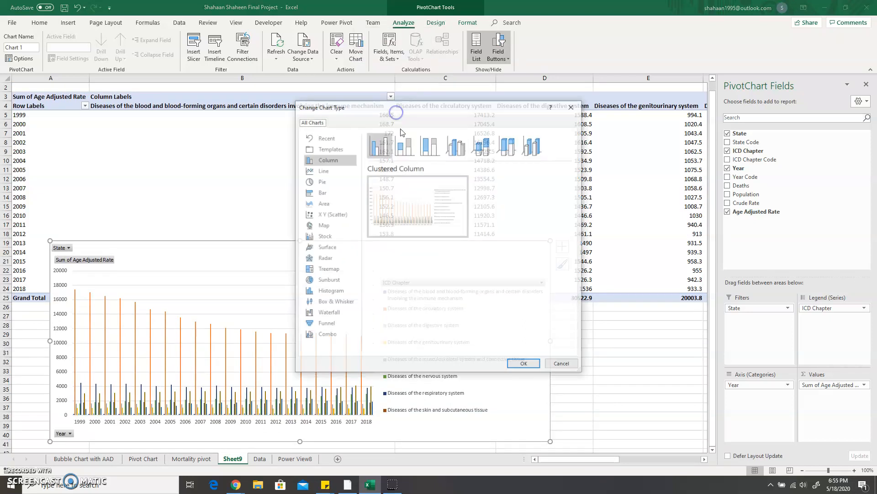
{"action": "left_click", "coordinate": [347, 170]}
{"action": "left_click", "coordinate": [524, 365]}
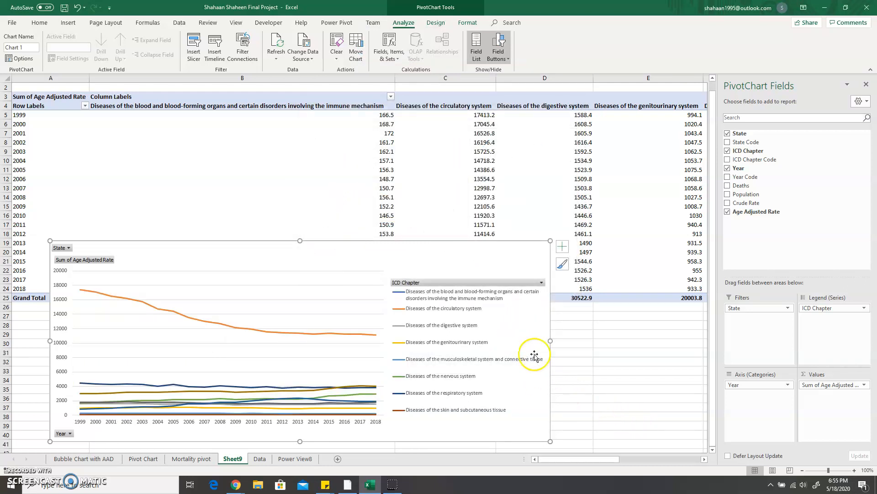
Step: Move the PivotChart below the pivot table's Grand Total row so it no longer covers the data
{"action": "scroll", "coordinate": [516, 382], "scroll_direction": "down", "scroll_amount": 3}
{"action": "left_click_drag", "start_coordinate": [527, 317], "coordinate": [524, 338]}
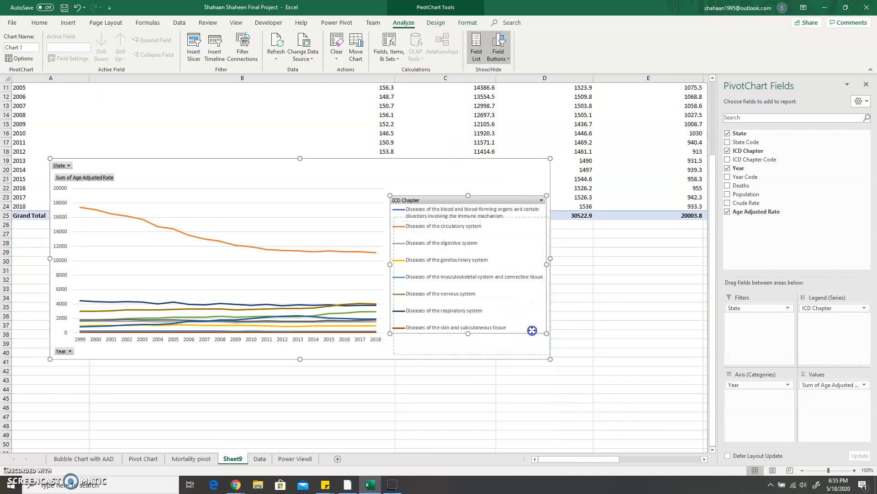
{"action": "left_click_drag", "start_coordinate": [448, 172], "coordinate": [464, 233]}
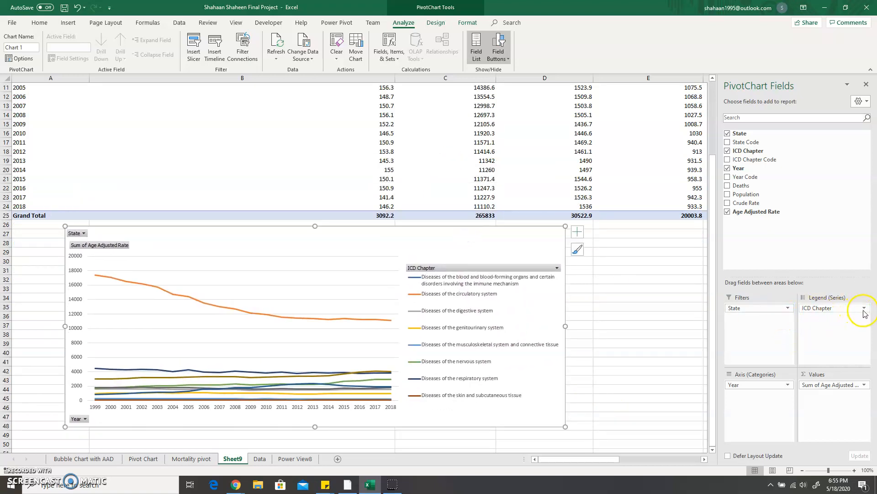
Step: Summarize the Age Adjusted Rate values by Average and make the PivotChart slightly narrower and taller
{"action": "left_click", "coordinate": [866, 386]}
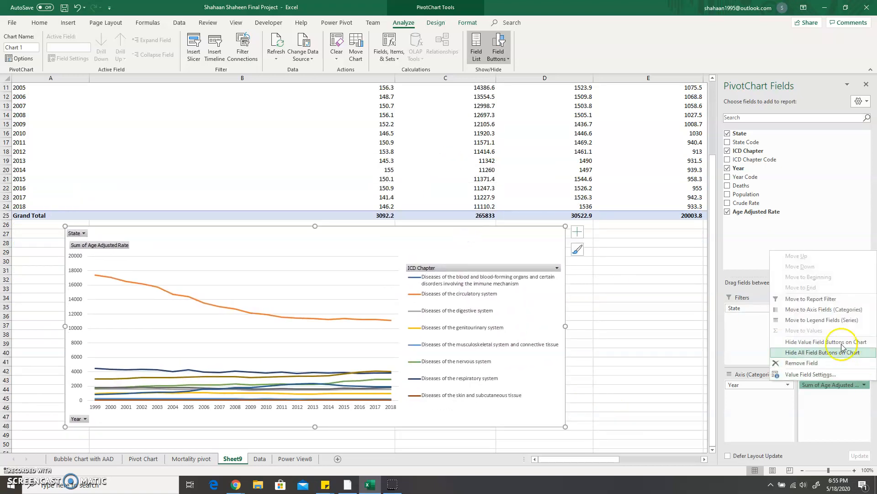
{"action": "left_click", "coordinate": [828, 375]}
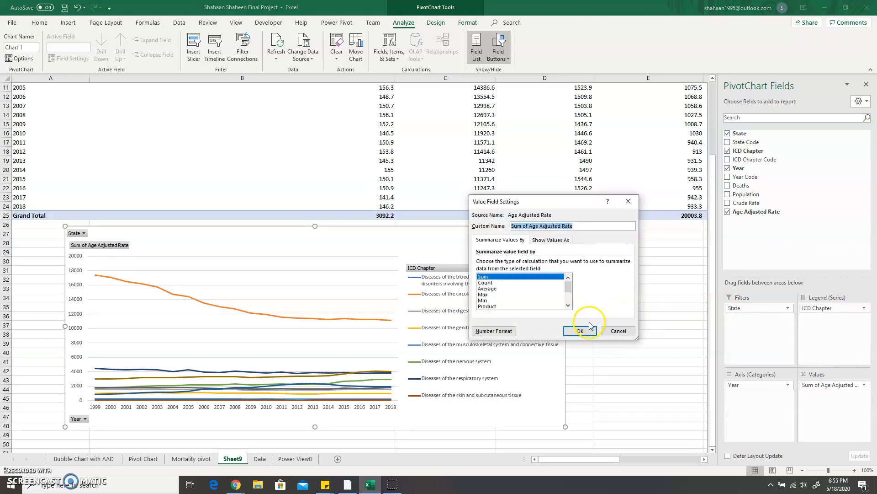
{"action": "left_click", "coordinate": [501, 289]}
{"action": "left_click", "coordinate": [580, 331]}
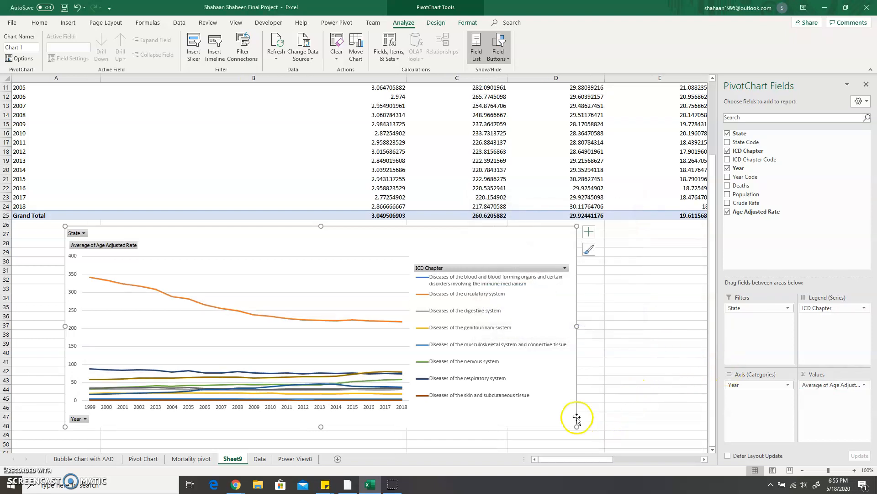
{"action": "left_click_drag", "start_coordinate": [577, 426], "coordinate": [562, 445]}
{"action": "scroll", "coordinate": [576, 333], "scroll_direction": "down", "scroll_amount": 2}
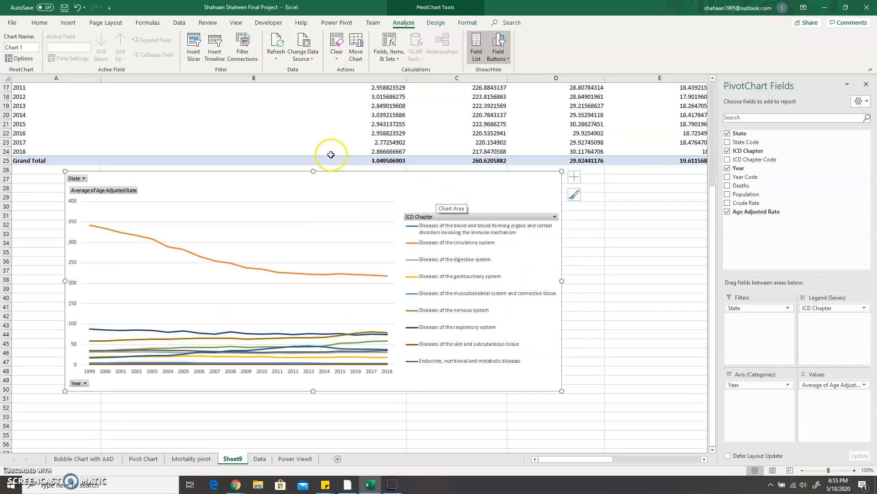
Step: Insert slicers for State, ICD Chapter and Year on the PivotChart
{"action": "left_click", "coordinate": [194, 47]}
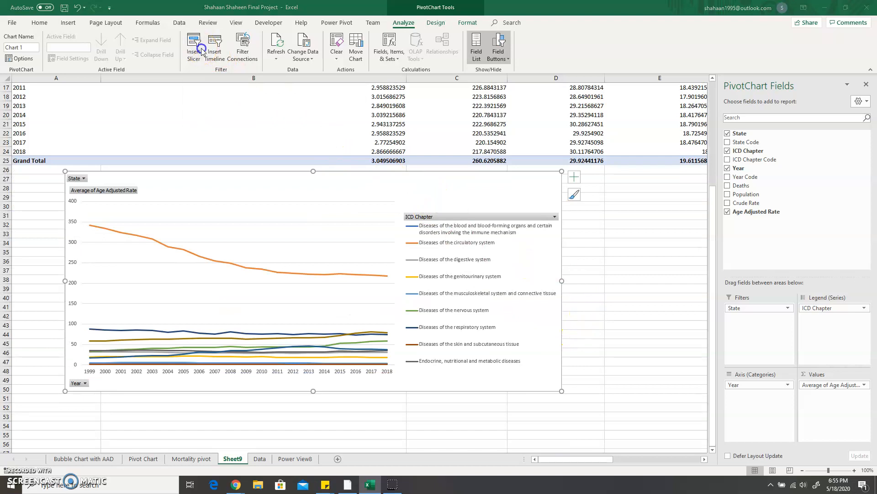
{"action": "left_click", "coordinate": [510, 207]}
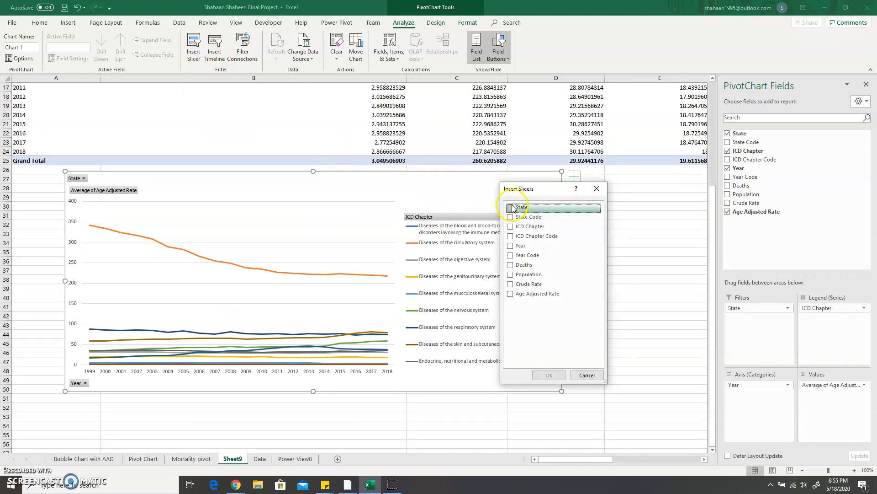
{"action": "left_click", "coordinate": [511, 249]}
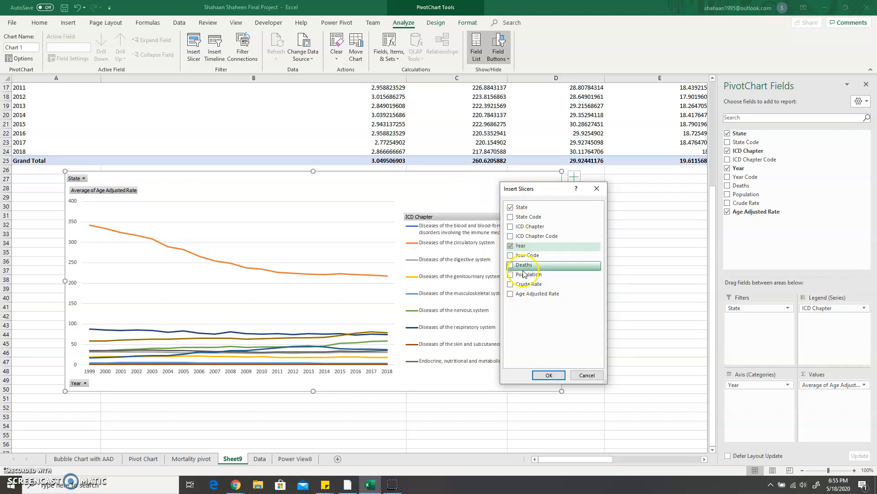
{"action": "left_click", "coordinate": [510, 228]}
{"action": "left_click", "coordinate": [548, 375]}
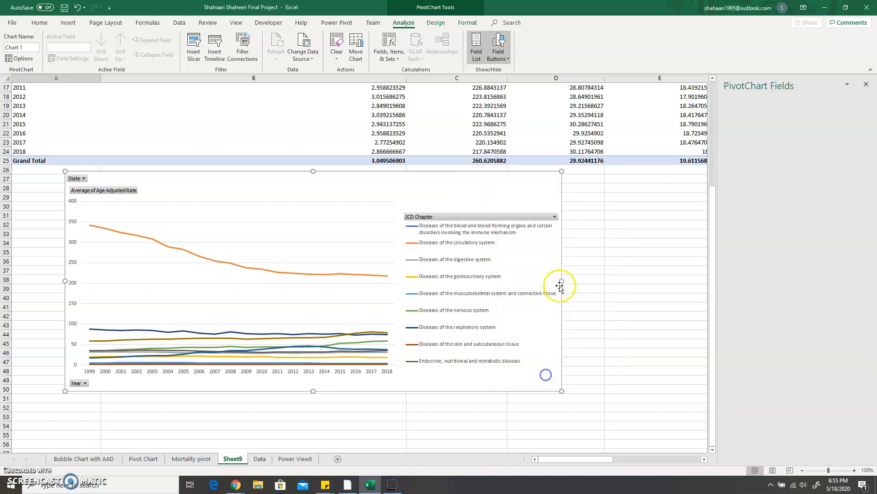
Step: Arrange the slicers to the right of the chart, with State and ICD Chapter side by side and Year below them
{"action": "left_click_drag", "start_coordinate": [341, 193], "coordinate": [613, 190]}
{"action": "left_click_drag", "start_coordinate": [355, 213], "coordinate": [686, 188]}
{"action": "left_click_drag", "start_coordinate": [377, 236], "coordinate": [612, 312]}
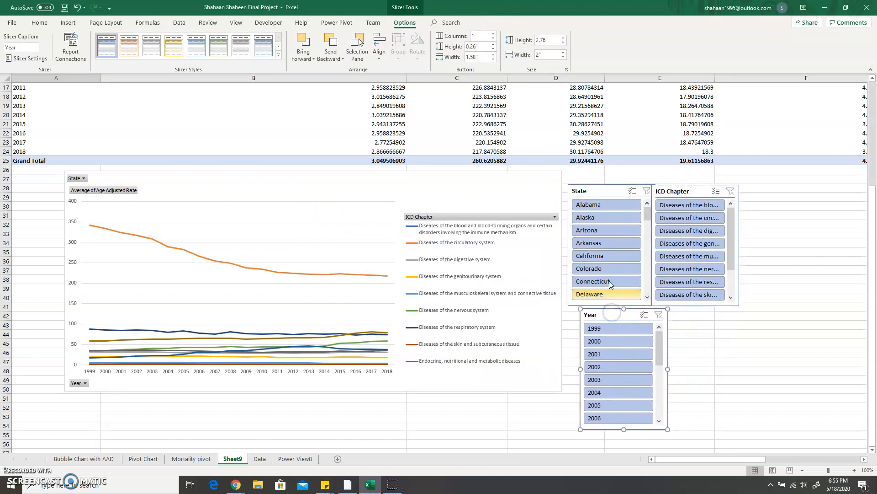
Step: Exclude diseases of the circulatory system with the ICD Chapter slicer, and clear that slicer's filter again
{"action": "left_click", "coordinate": [695, 219], "text": "ctrl"}
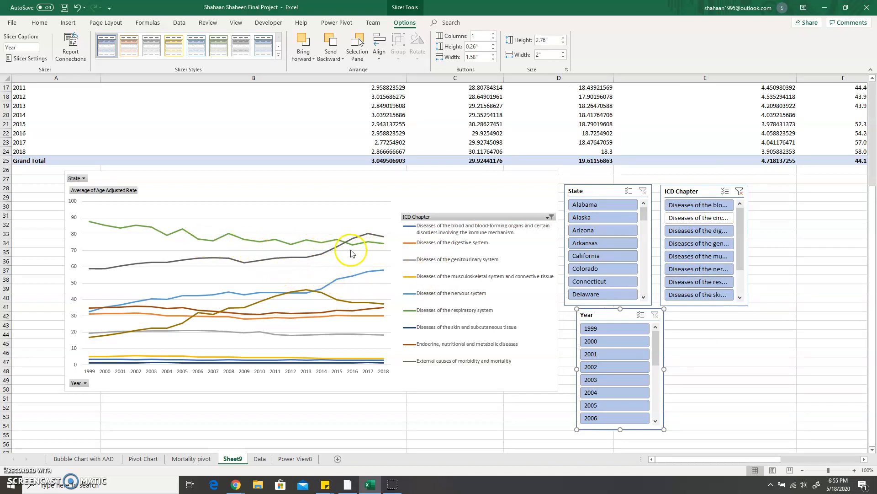
{"action": "left_click", "coordinate": [740, 191]}
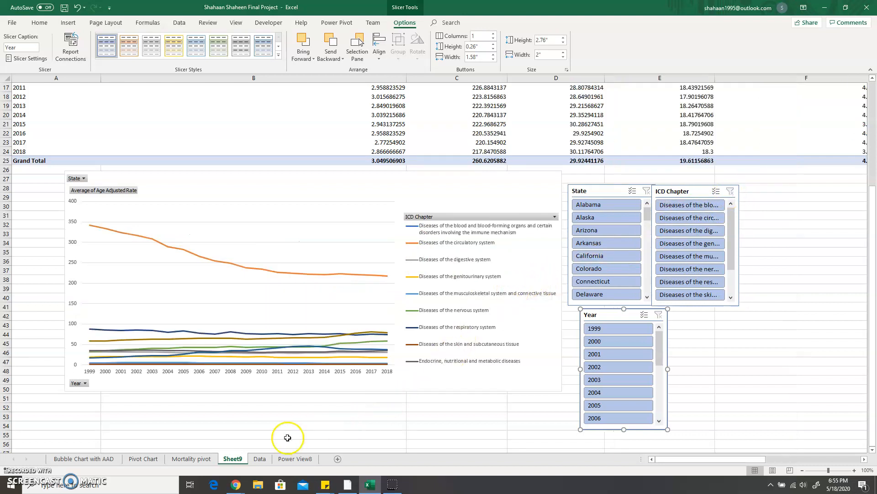